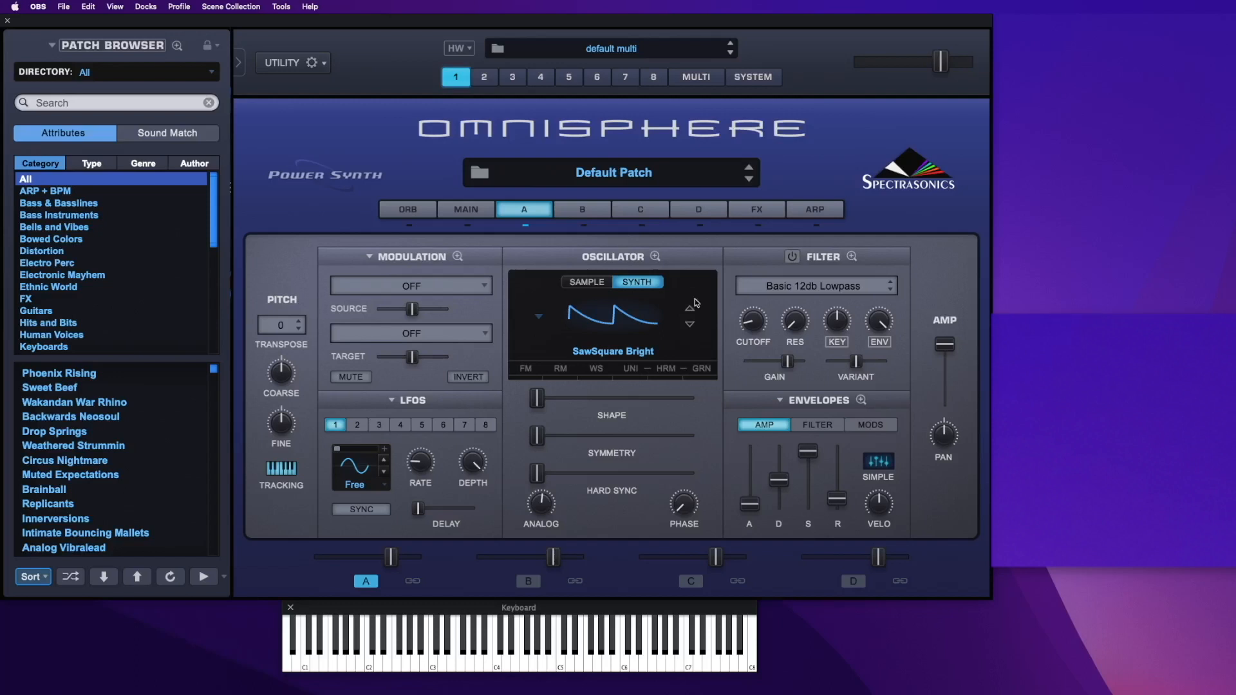
# Turn on layer A's filter and load the FATBOY preset from the lowpass filters
pyautogui.click(457, 256)
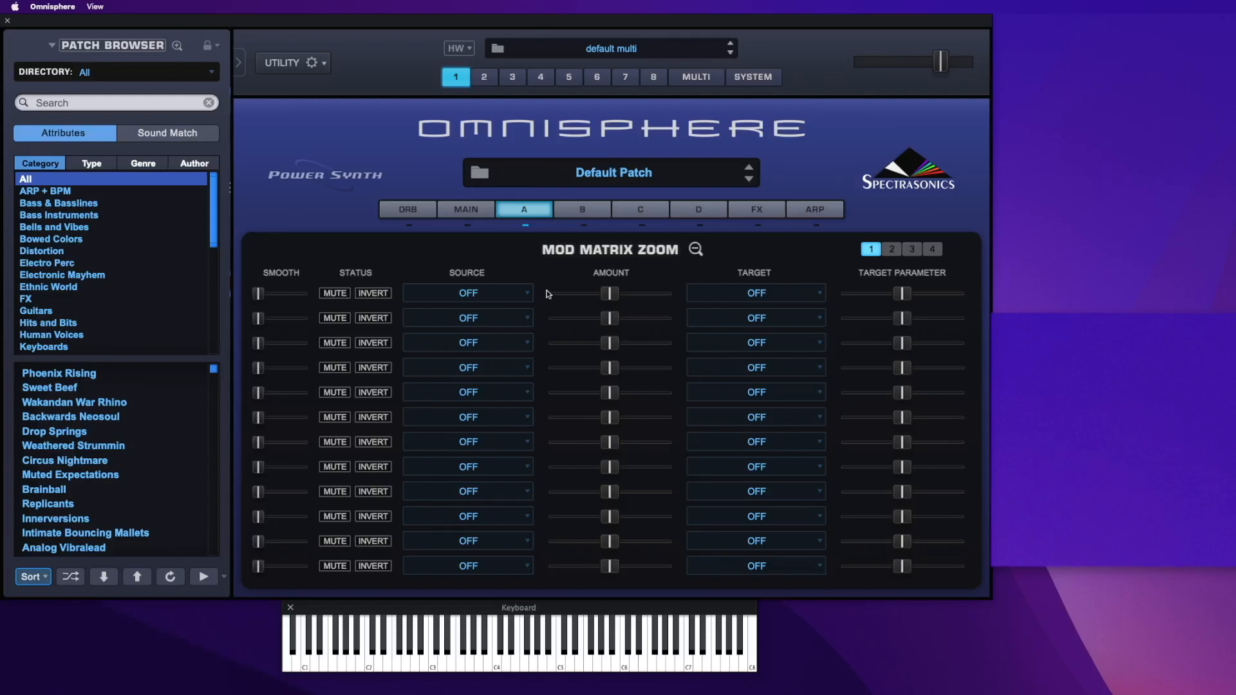
pyautogui.click(694, 250)
pyautogui.click(794, 257)
pyautogui.click(806, 286)
pyautogui.moveTo(810, 287)
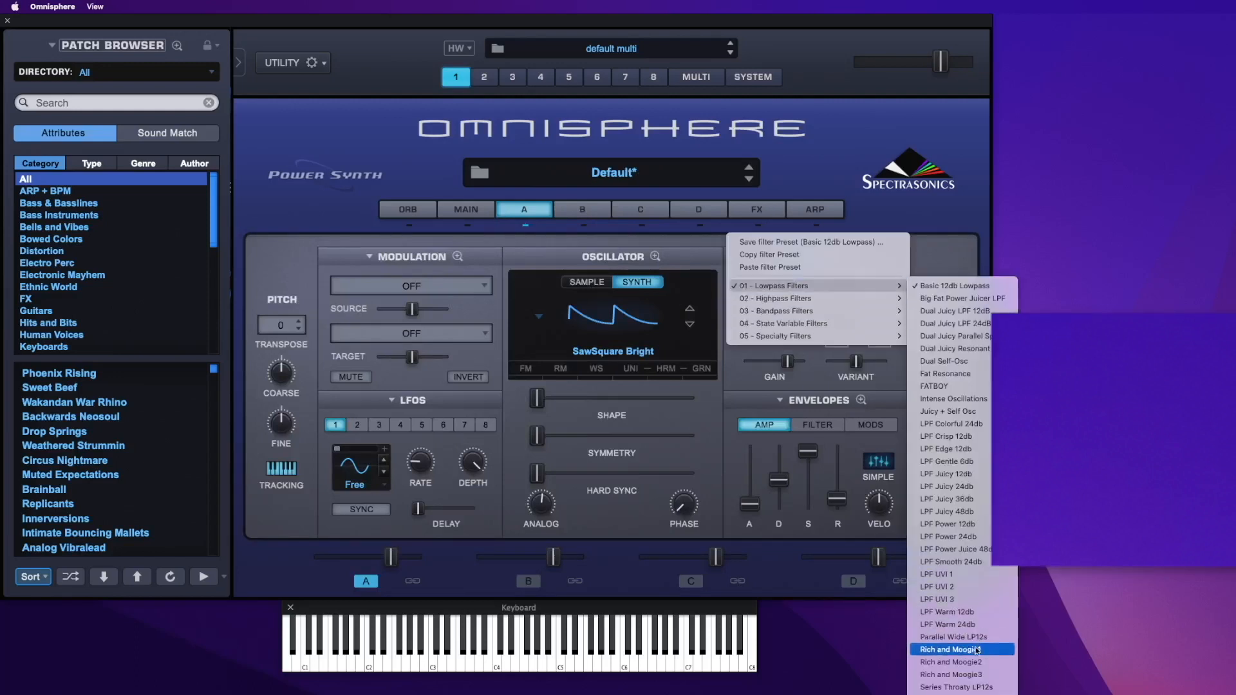
pyautogui.click(965, 389)
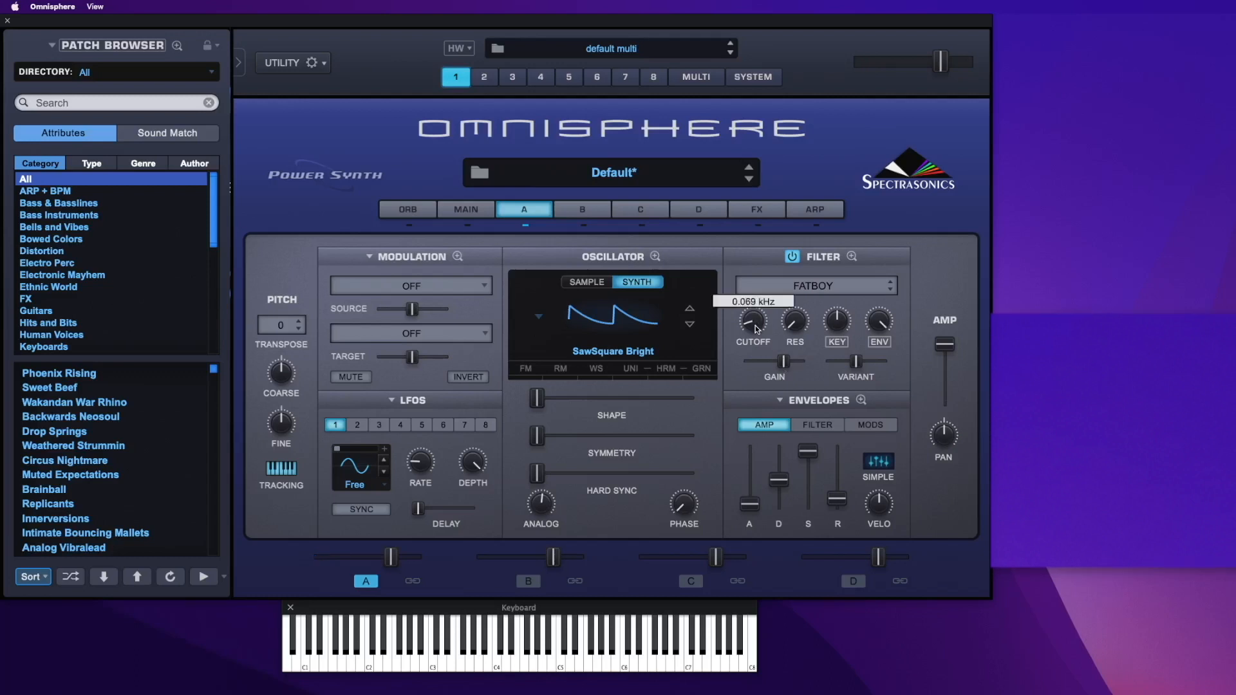
# Raise the filter resonance slightly and shorten the decay and release of the filter envelope
pyautogui.moveTo(793, 327); pyautogui.dragTo(794, 312)
pyautogui.click(818, 425)
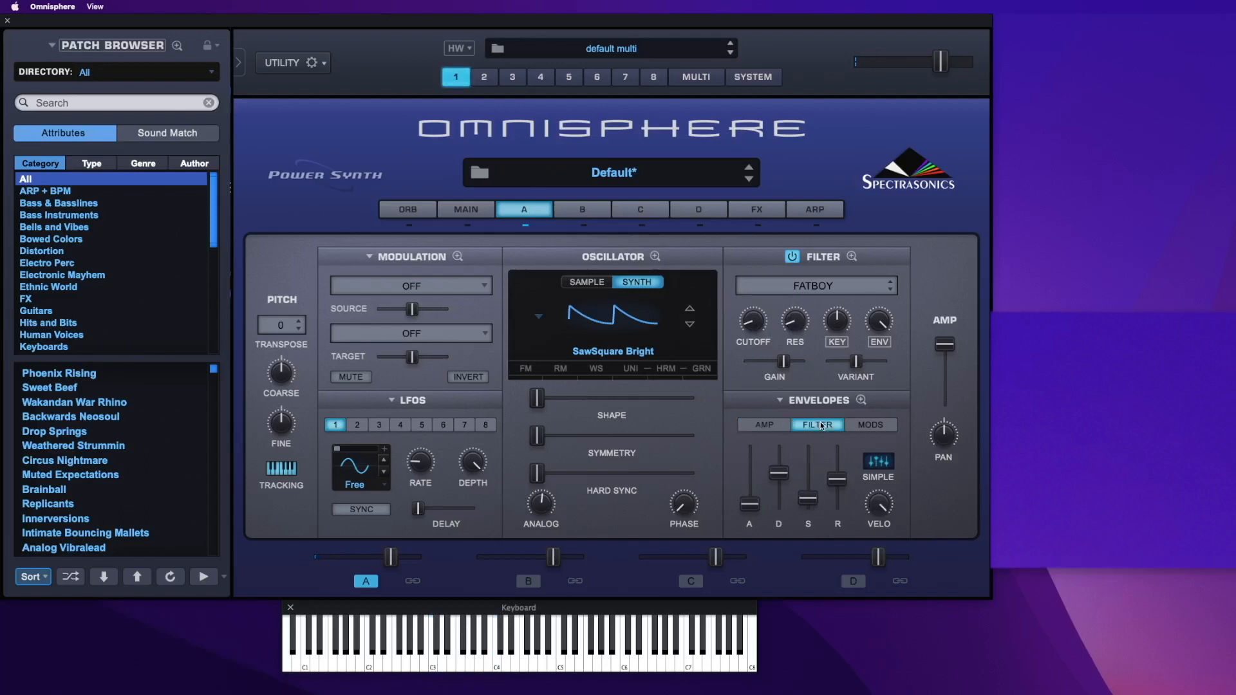
pyautogui.moveTo(779, 481)
pyautogui.moveTo(780, 483); pyautogui.dragTo(842, 481)
pyautogui.moveTo(843, 481)
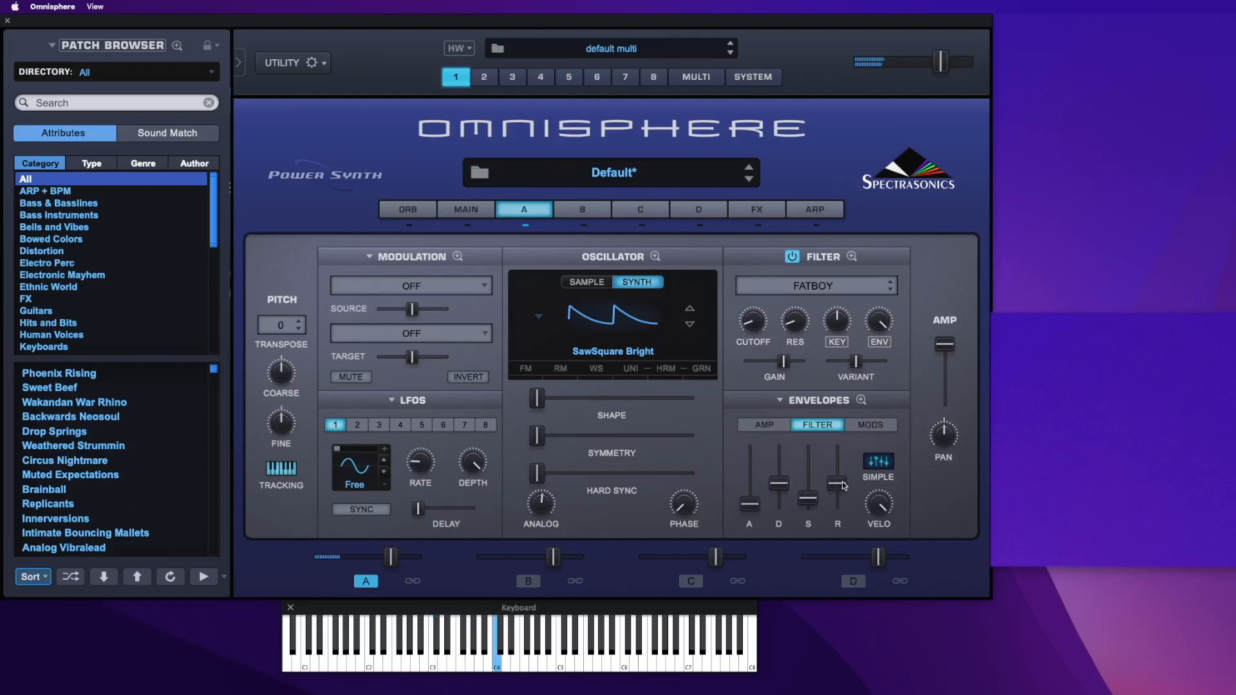
# In the first mod matrix row, route Morphing Source to filter Cutoff at full amount and pull the Cutoff value down to minimum
pyautogui.click(457, 257)
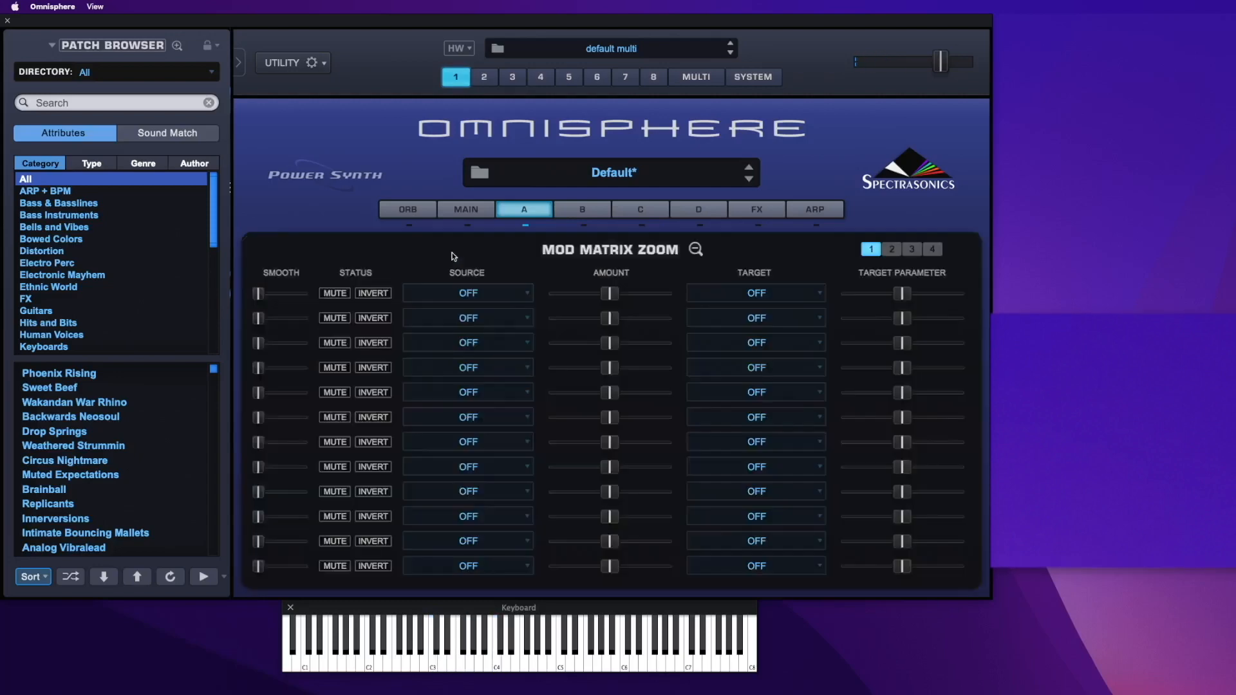
pyautogui.click(479, 295)
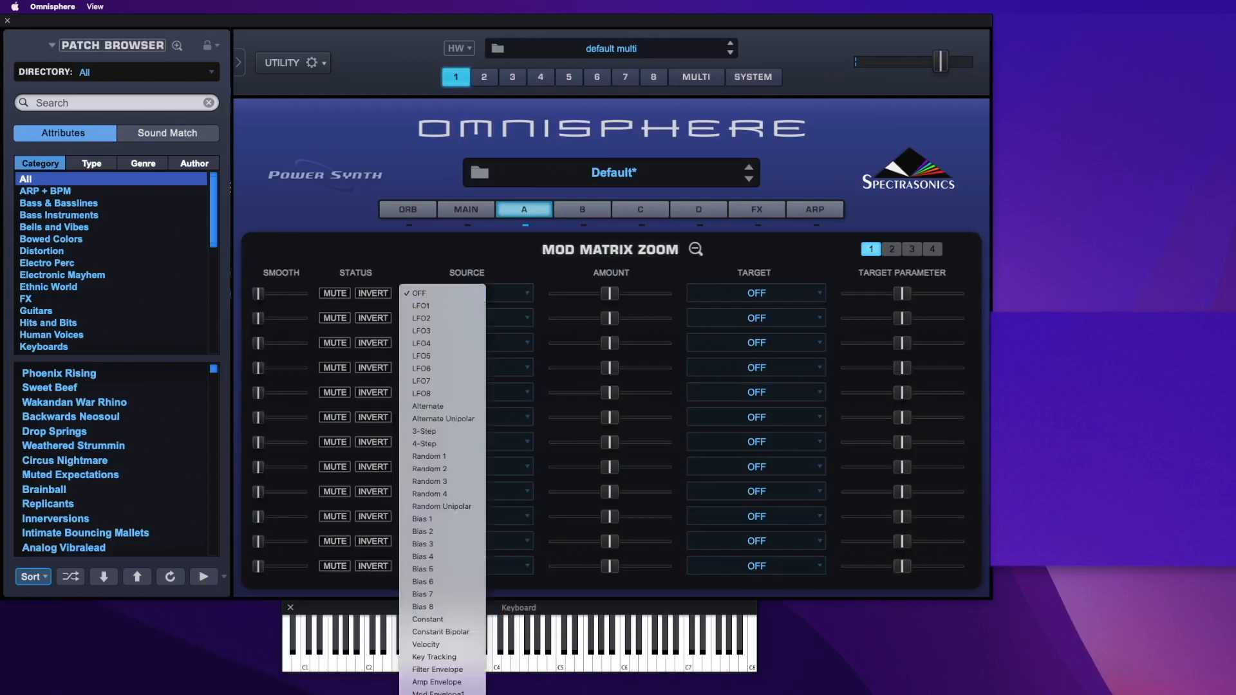
pyautogui.scroll(-3, 442, 463)
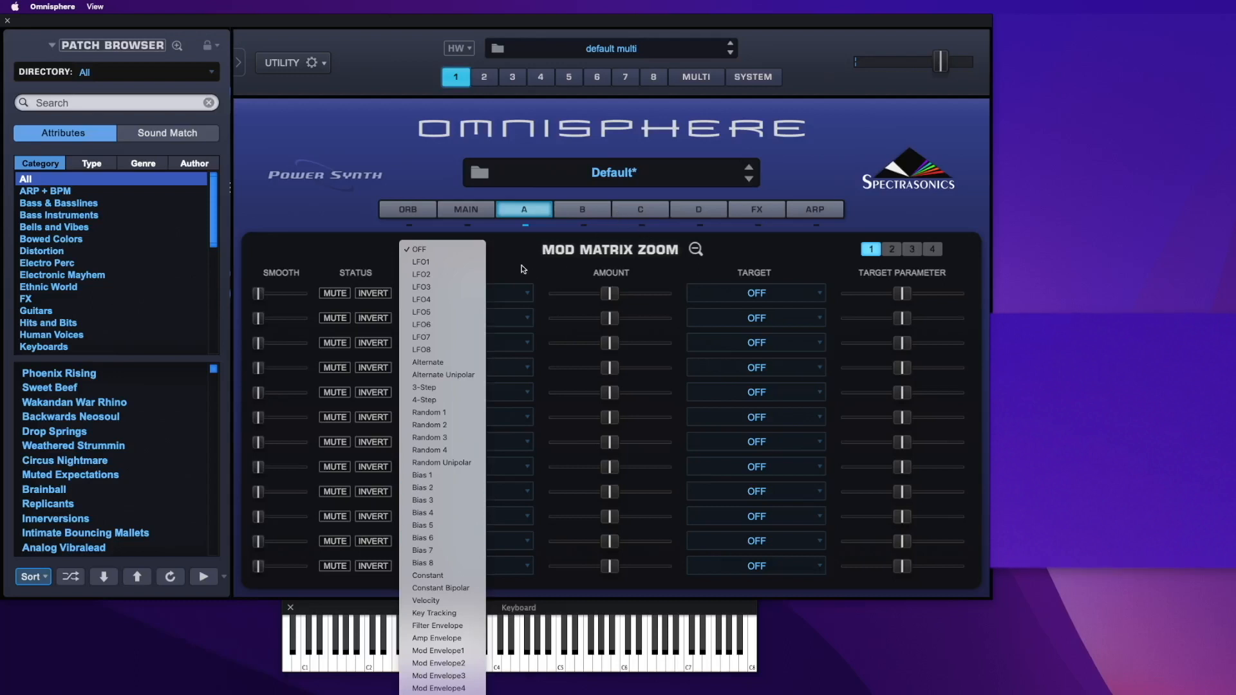
pyautogui.click(443, 693)
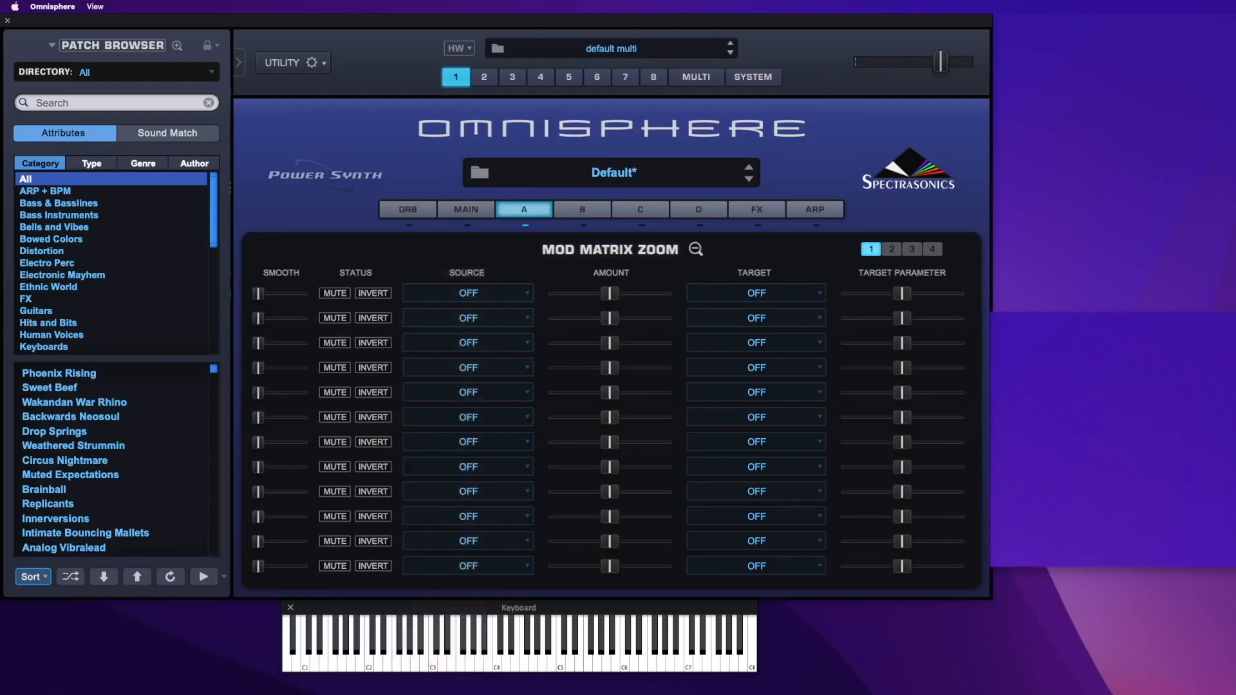
pyautogui.click(739, 294)
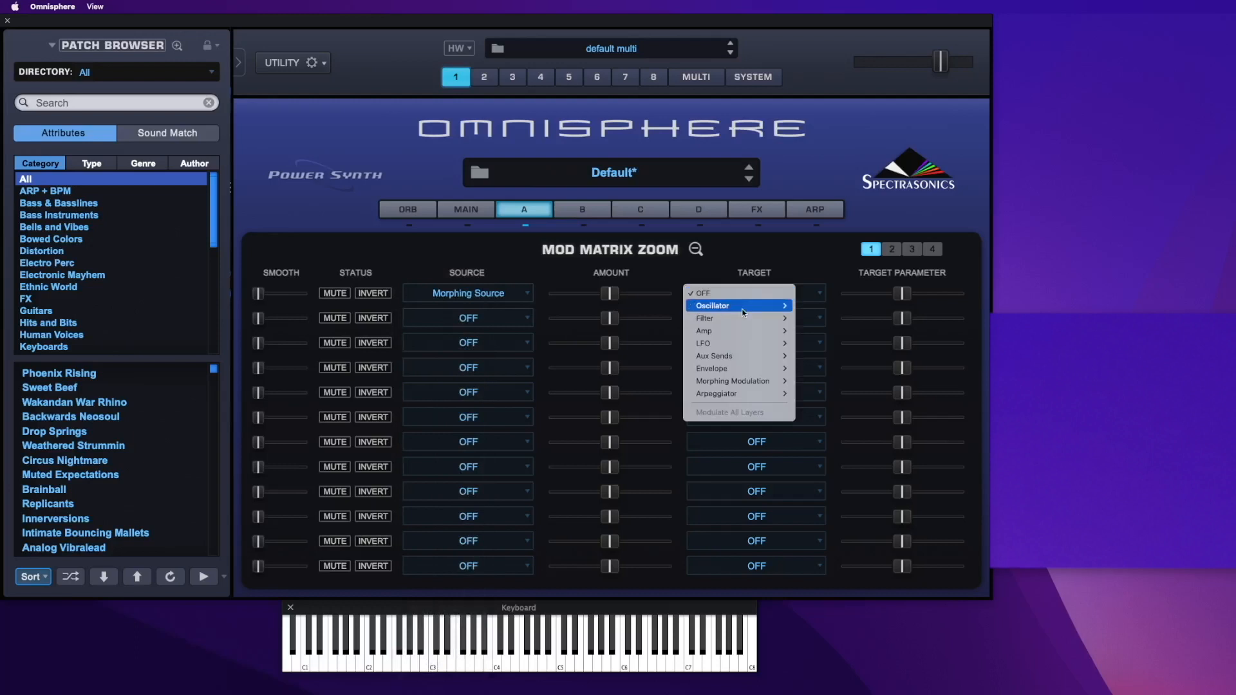
pyautogui.moveTo(743, 312)
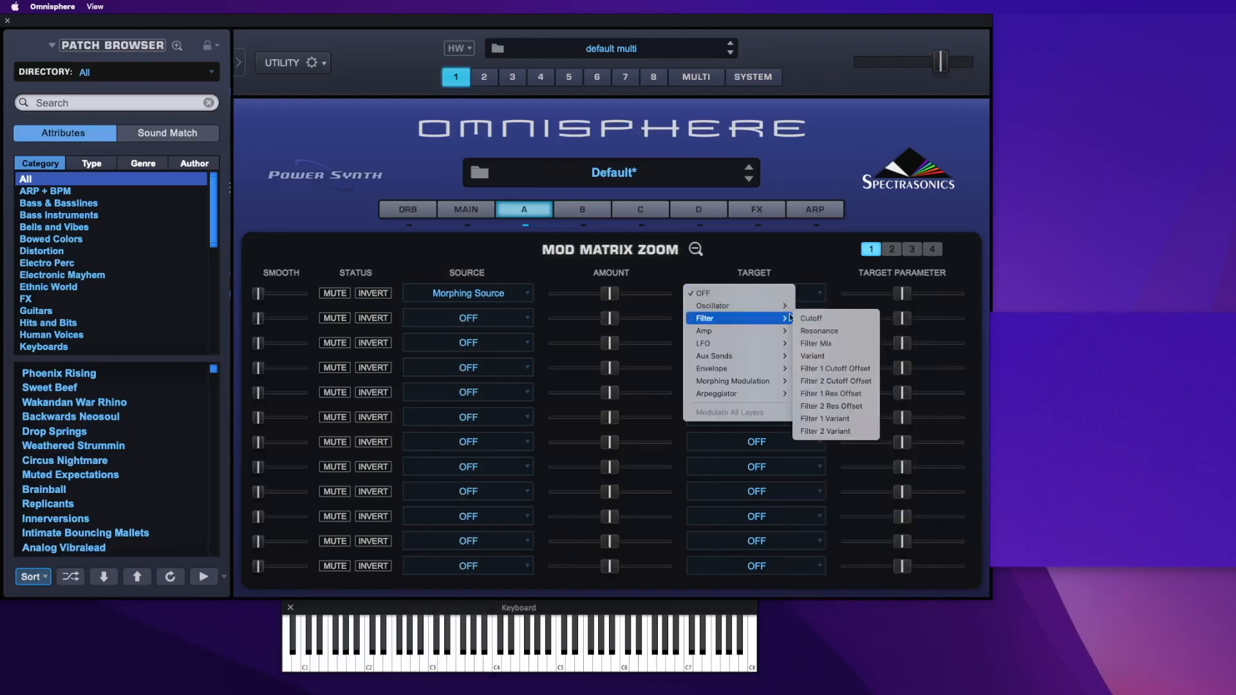
pyautogui.click(813, 319)
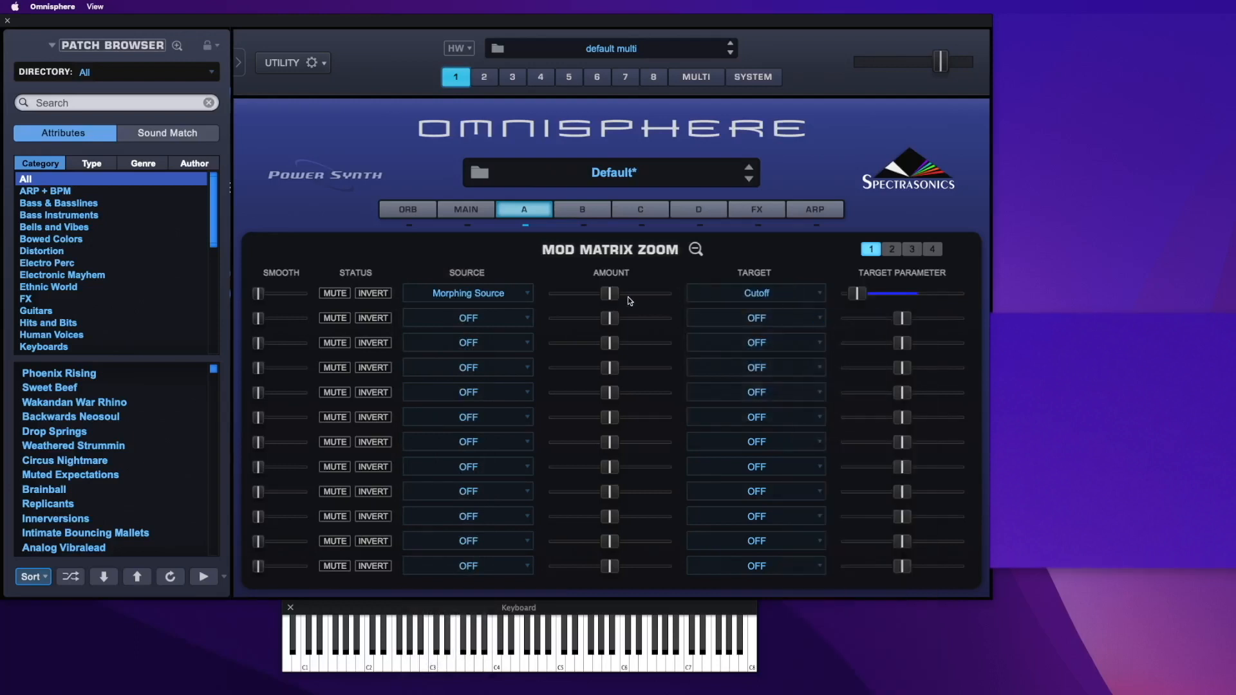
pyautogui.moveTo(615, 295); pyautogui.dragTo(698, 295)
pyautogui.moveTo(846, 299); pyautogui.dragTo(819, 300)
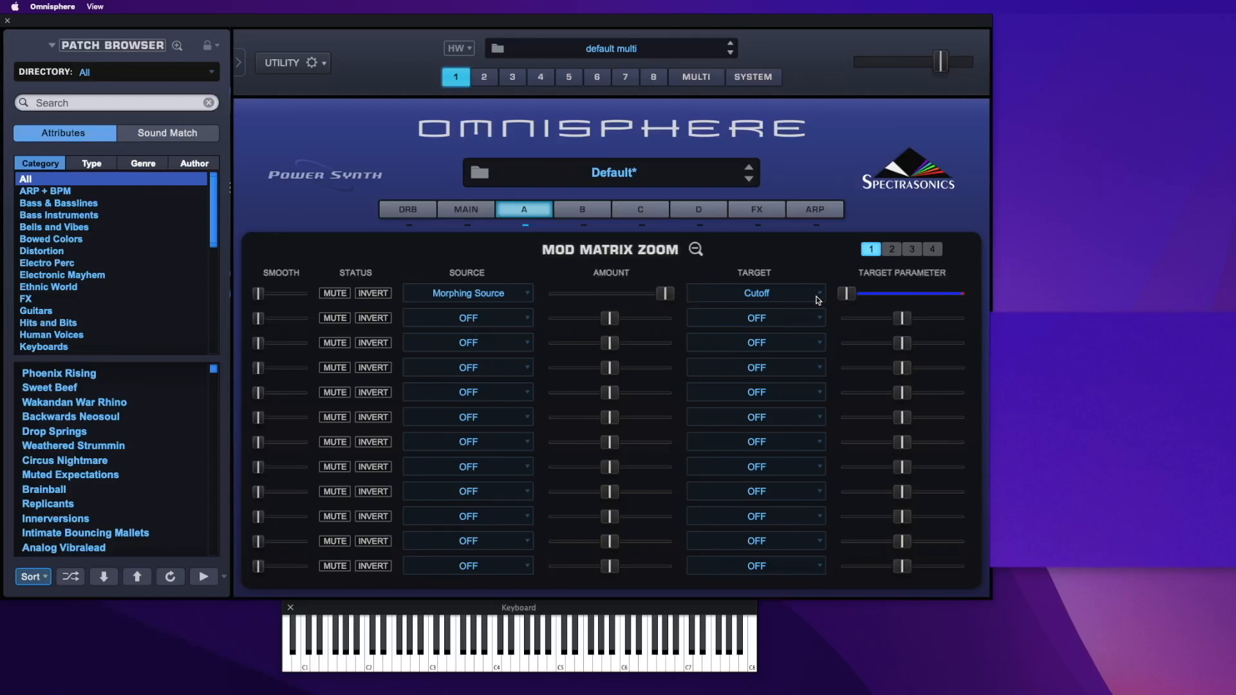
# In the second mod matrix row, route LFO1 to Morphing Input A
pyautogui.click(489, 325)
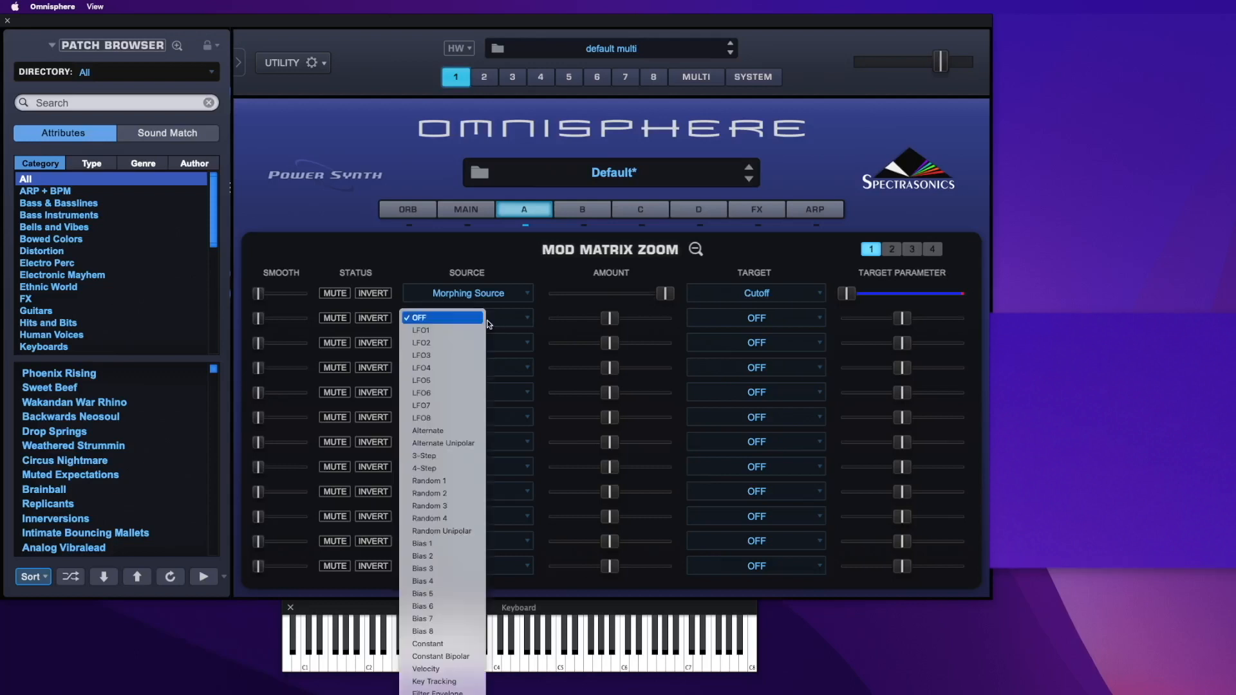
pyautogui.click(450, 330)
pyautogui.click(757, 319)
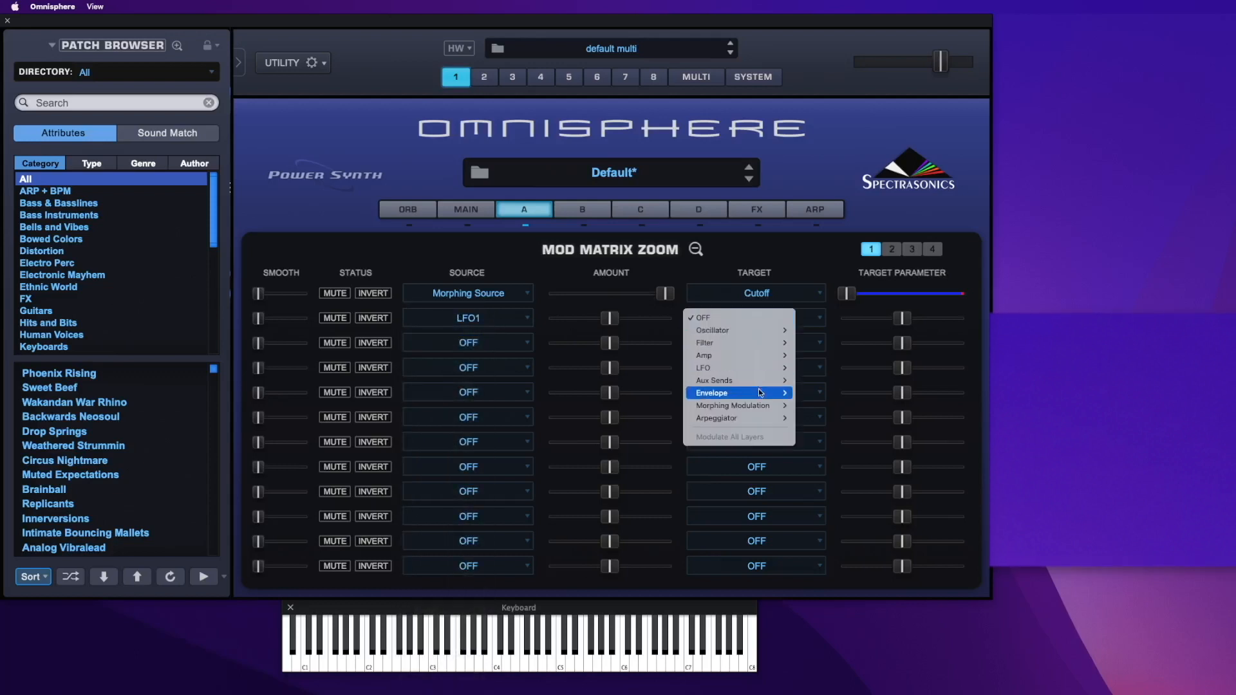
pyautogui.moveTo(758, 407)
pyautogui.click(833, 406)
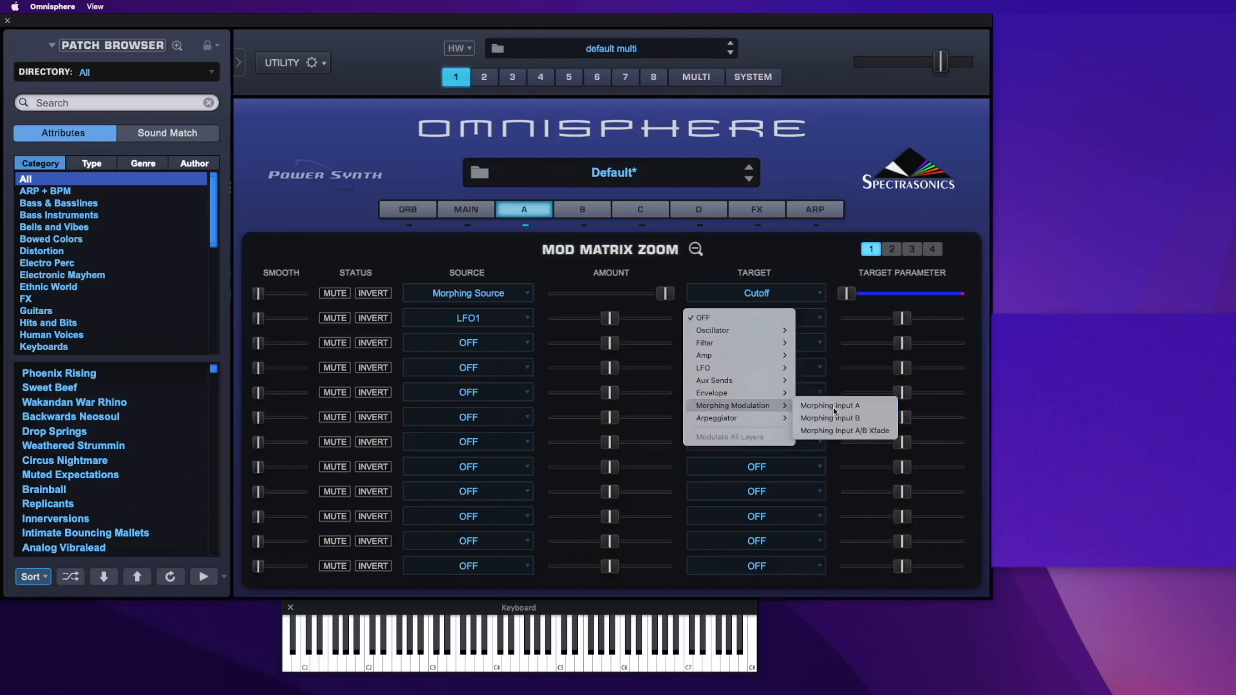
# In the third mod matrix row, route Random 1 to Morphing Input B
pyautogui.click(495, 346)
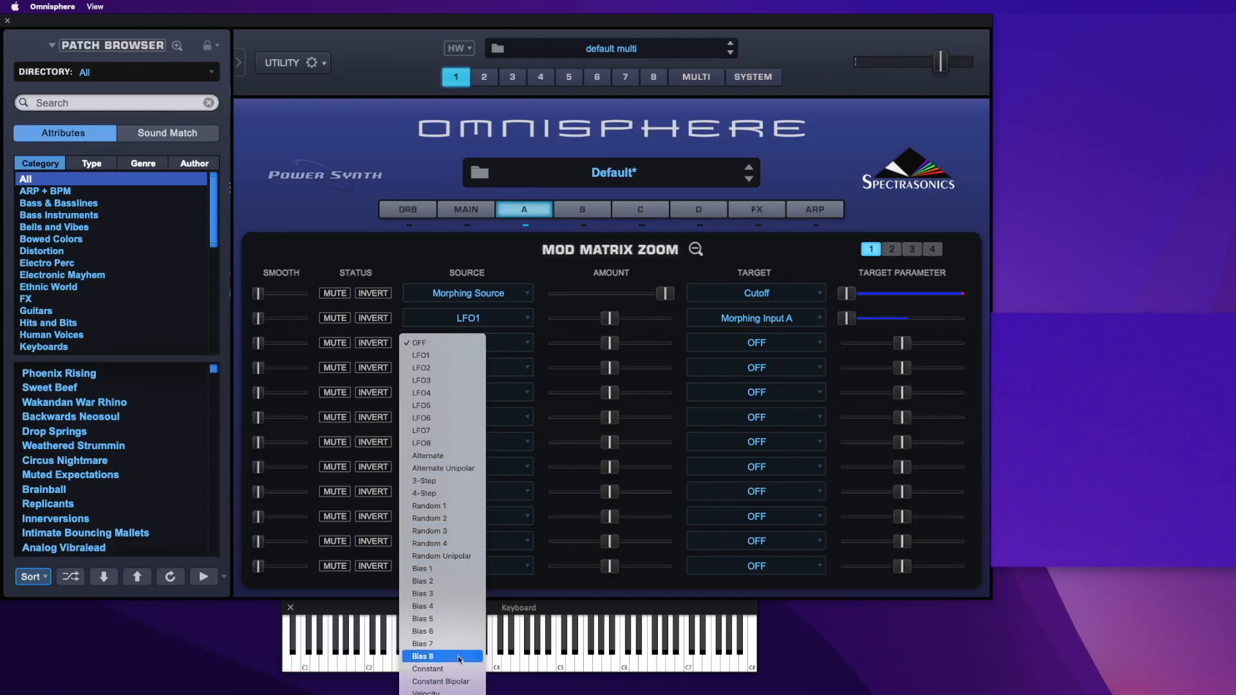
pyautogui.click(448, 508)
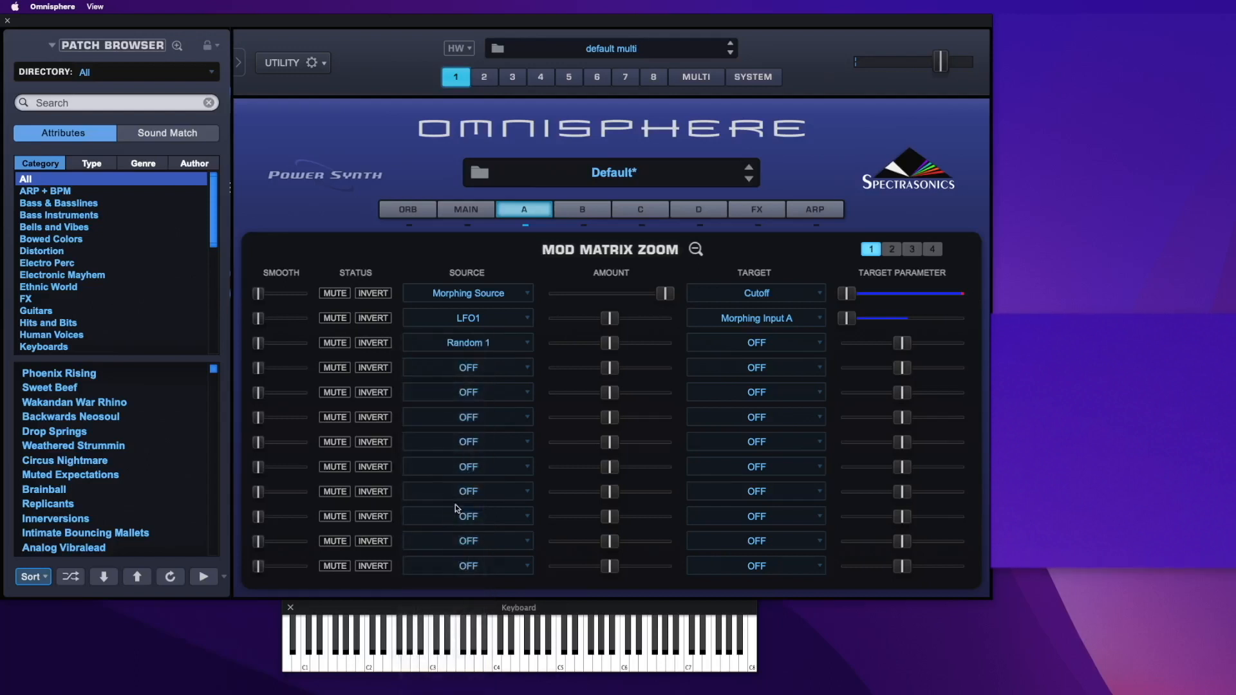
pyautogui.click(751, 347)
pyautogui.moveTo(759, 431)
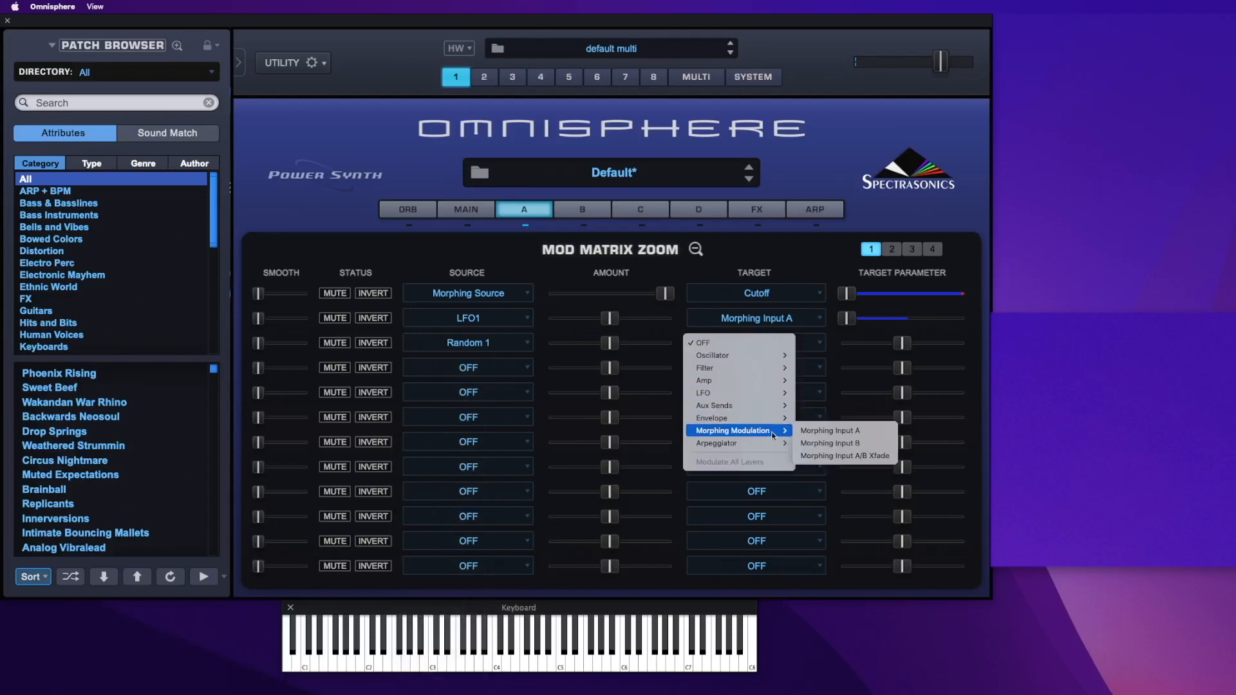
pyautogui.click(827, 444)
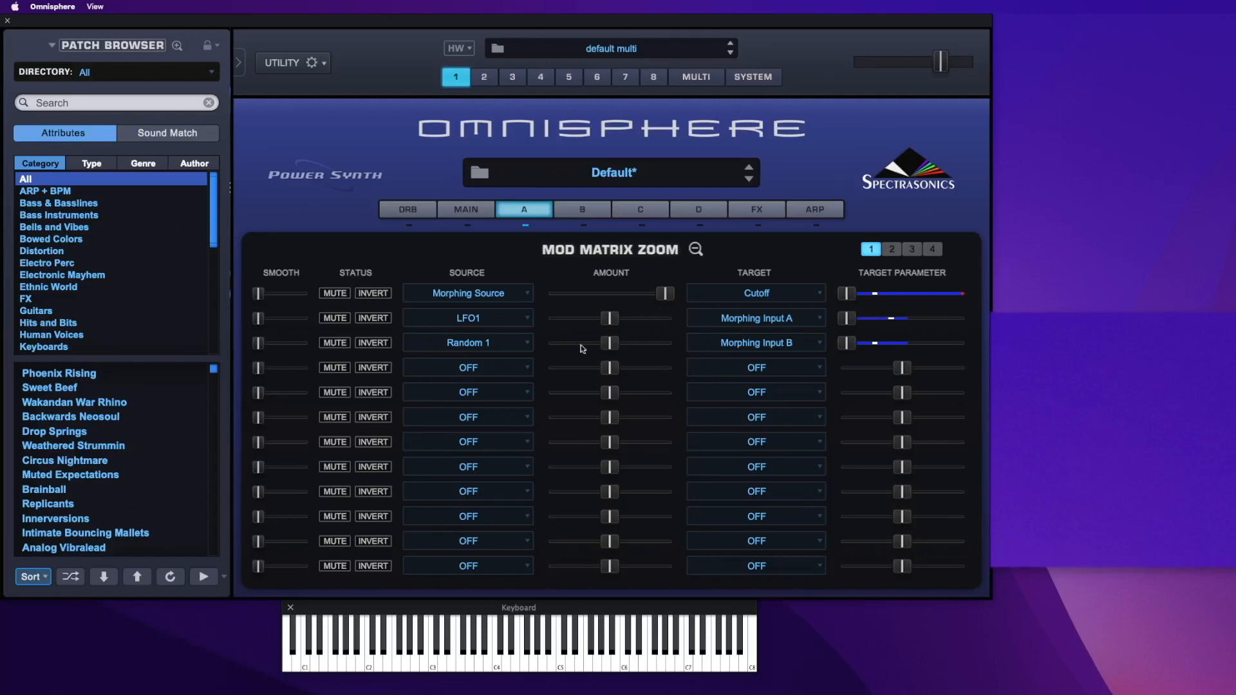
# In the fourth mod matrix row, route Wheel to Morphing Input A/B Xfade and set its amount to maximum
pyautogui.click(494, 376)
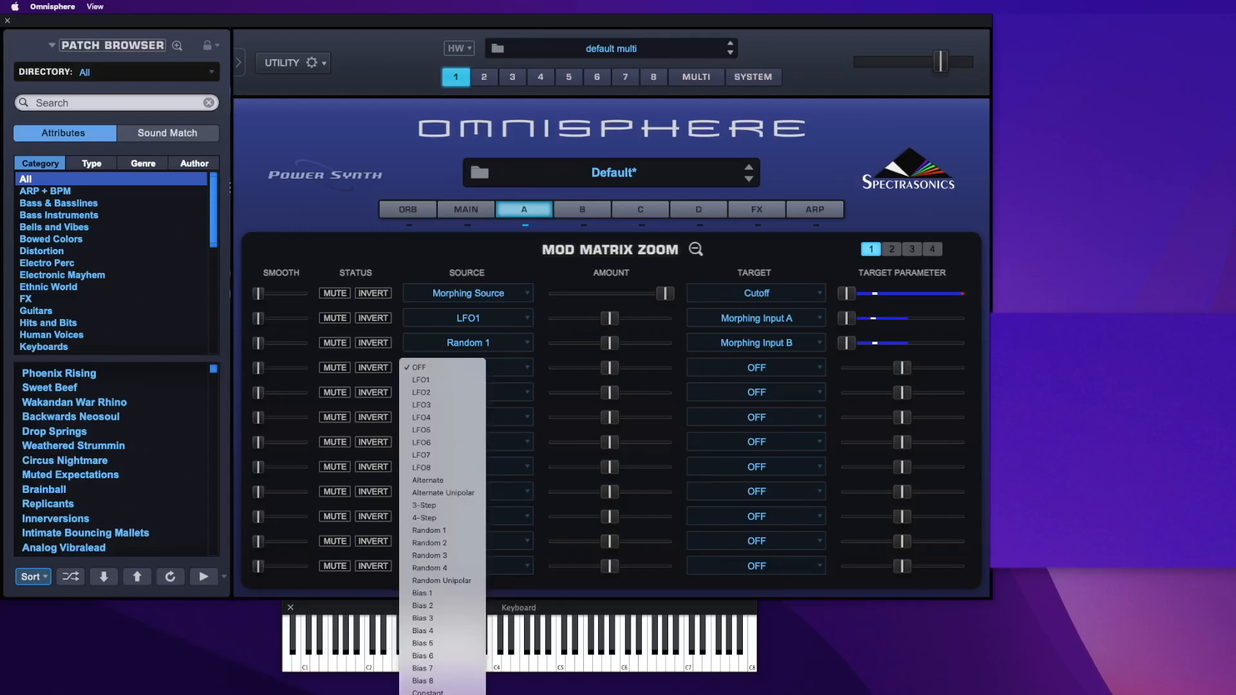
pyautogui.click(442, 694)
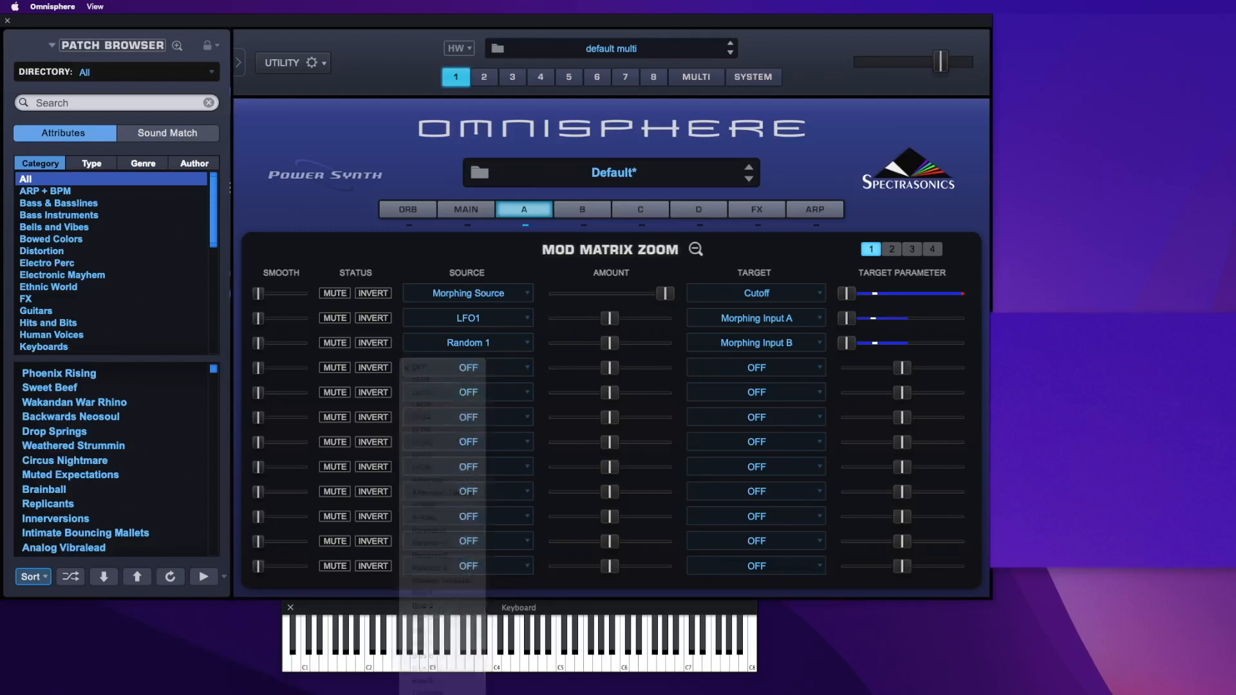
pyautogui.click(764, 372)
pyautogui.moveTo(755, 463)
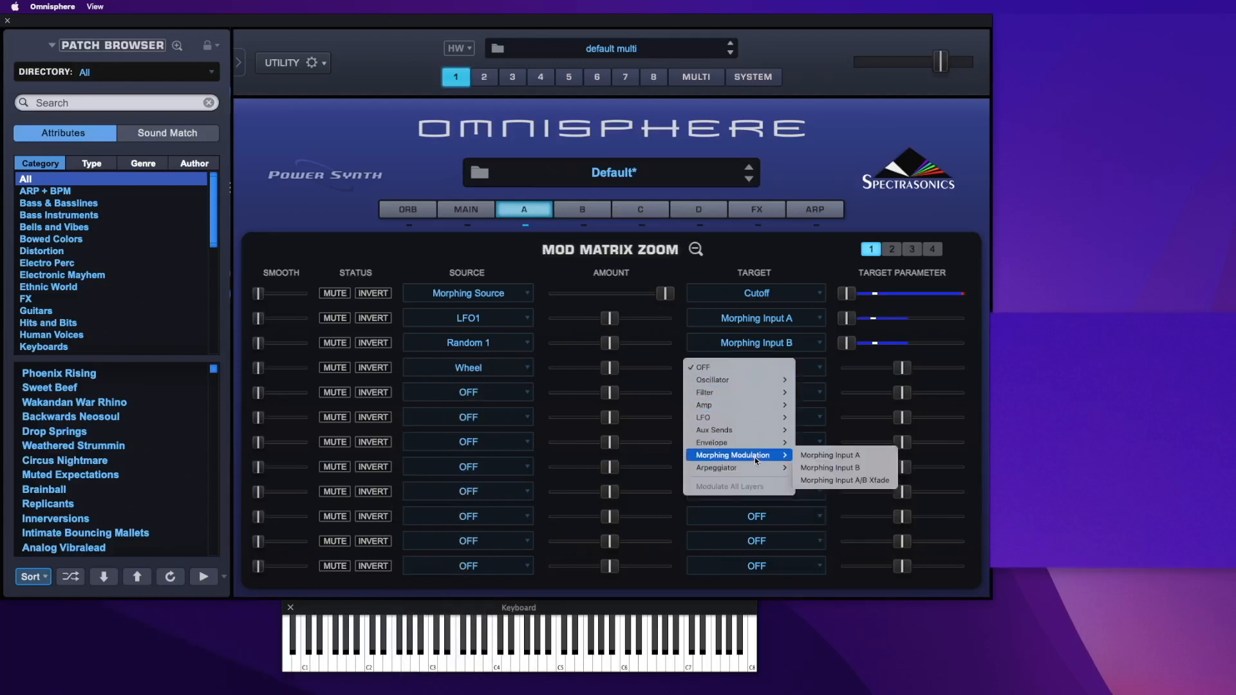
pyautogui.click(867, 483)
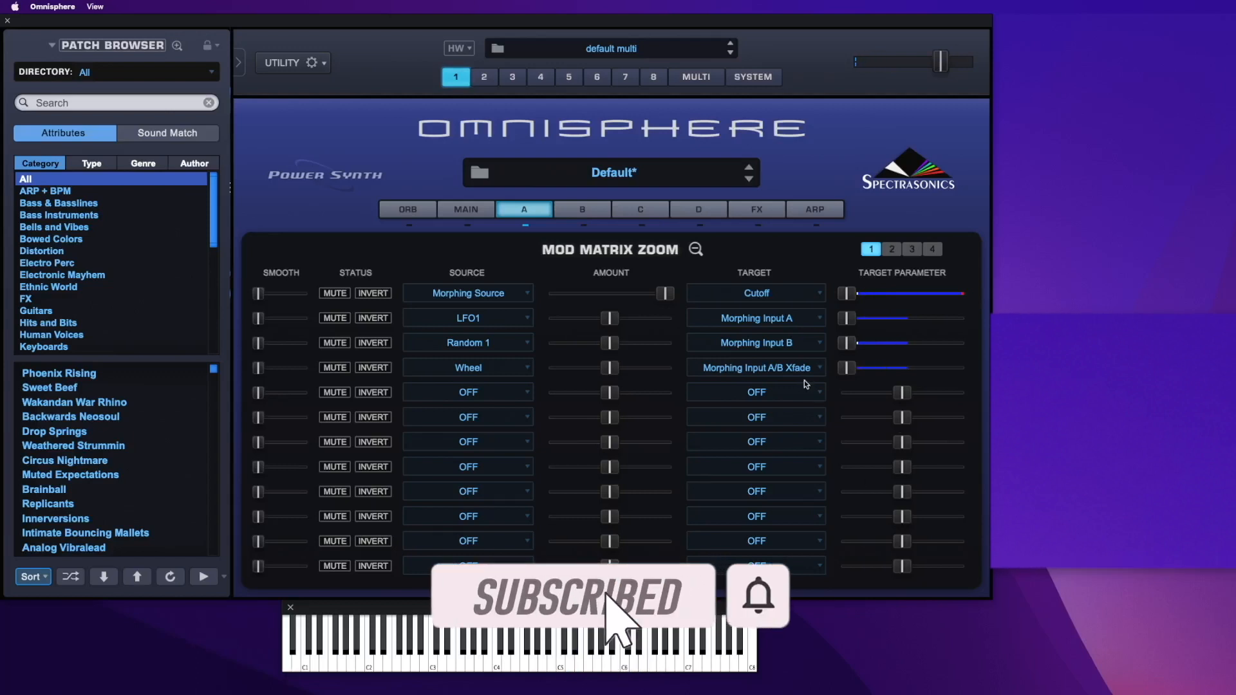
pyautogui.moveTo(609, 368); pyautogui.dragTo(666, 367)
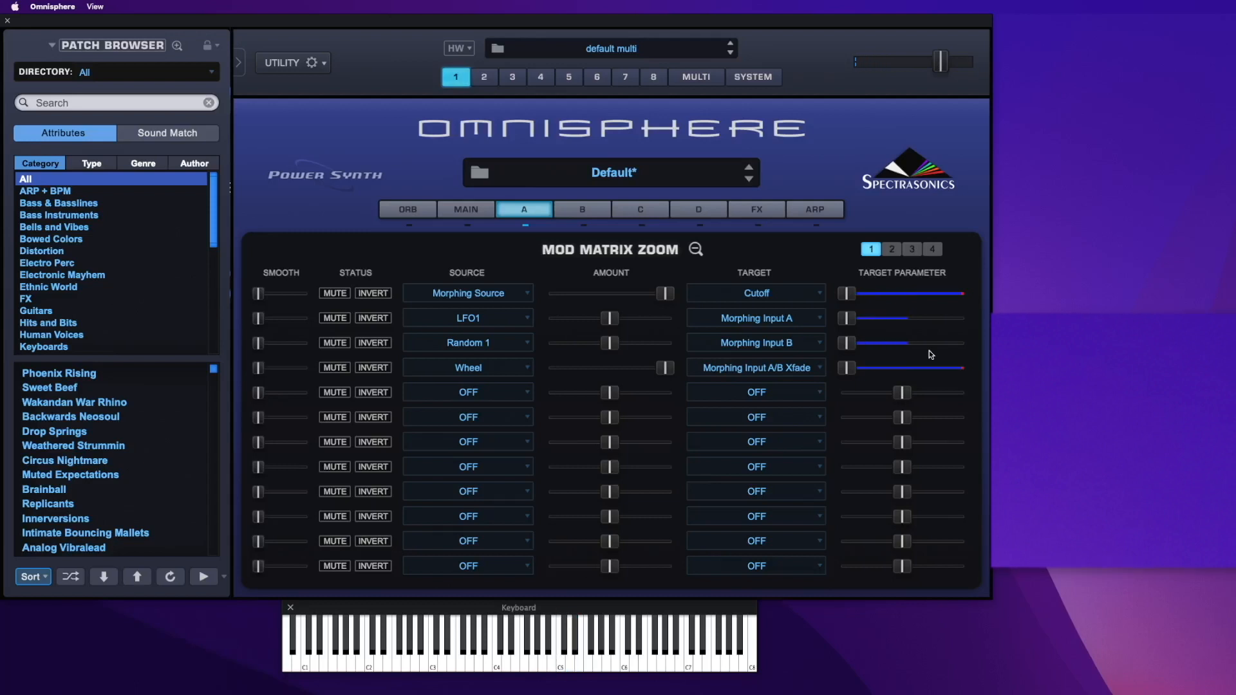
# Load BPM Delay X3 into the first slot of the Aux effects rack and raise its mix close to maximum
pyautogui.click(754, 213)
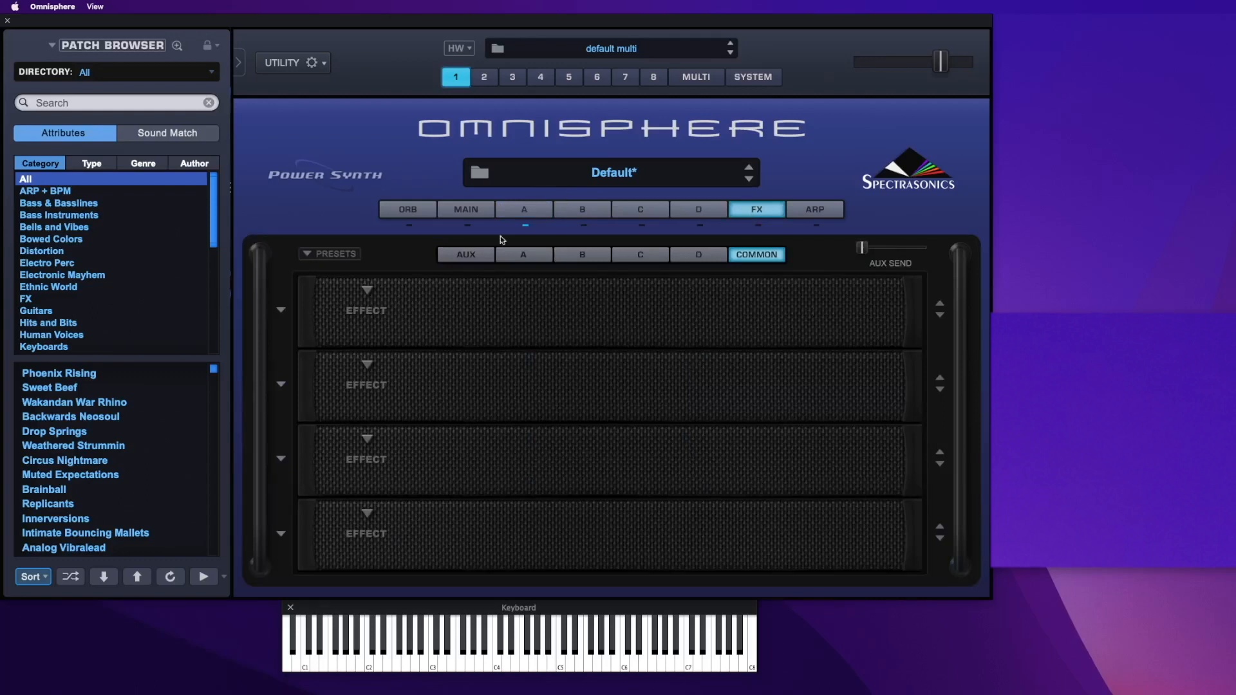
pyautogui.click(467, 254)
pyautogui.click(384, 291)
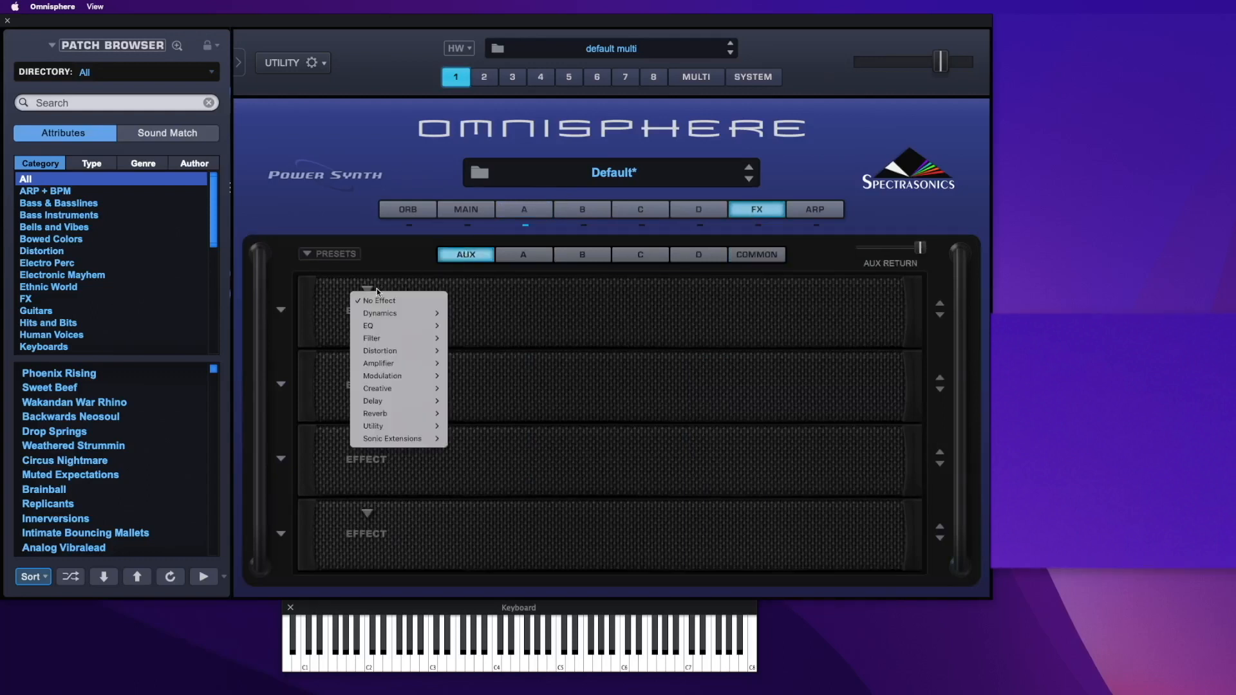
pyautogui.moveTo(396, 406)
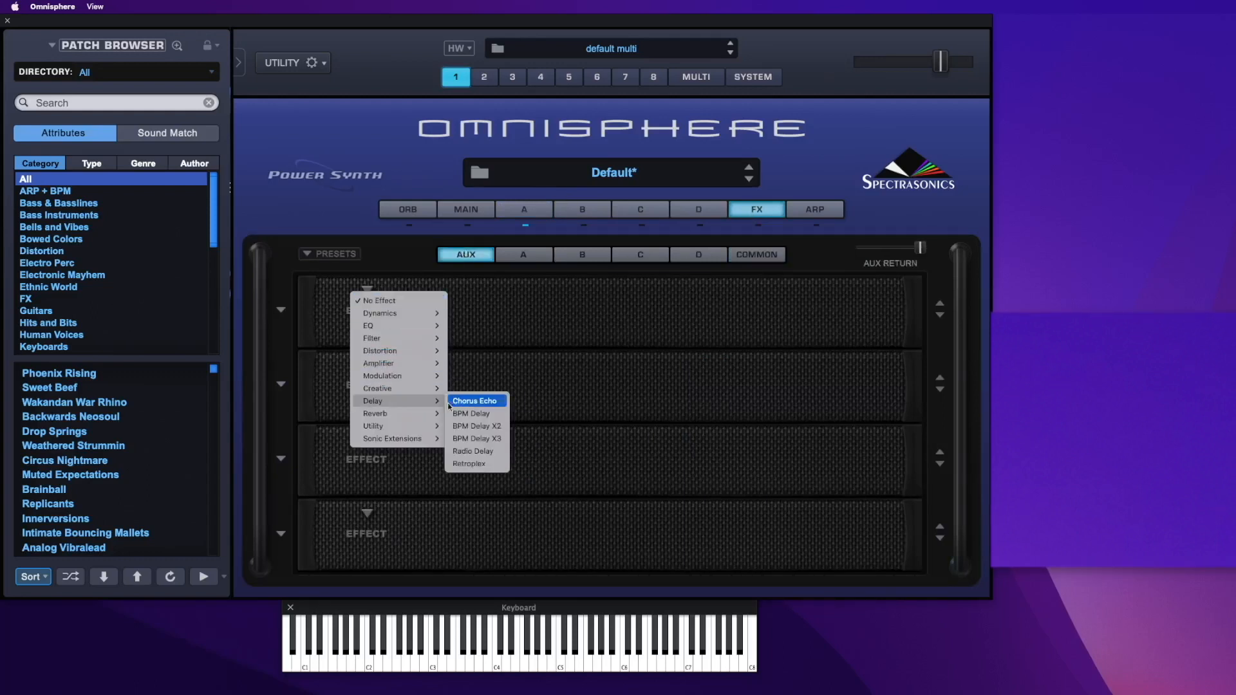
pyautogui.click(479, 438)
pyautogui.click(368, 365)
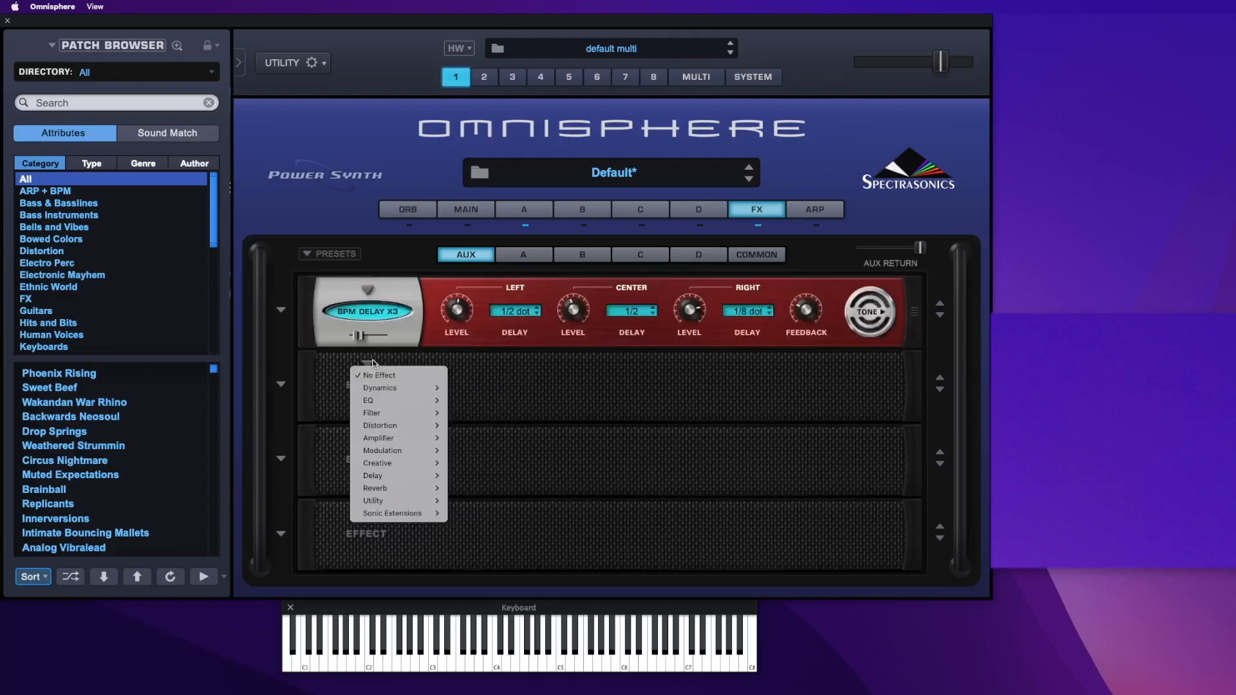
pyautogui.click(361, 338)
pyautogui.moveTo(361, 336); pyautogui.dragTo(394, 340)
# Load the PRO-Verb reverb into the second Aux effects slot and set its mix to about 70
pyautogui.click(368, 364)
pyautogui.moveTo(388, 450)
pyautogui.moveTo(404, 488)
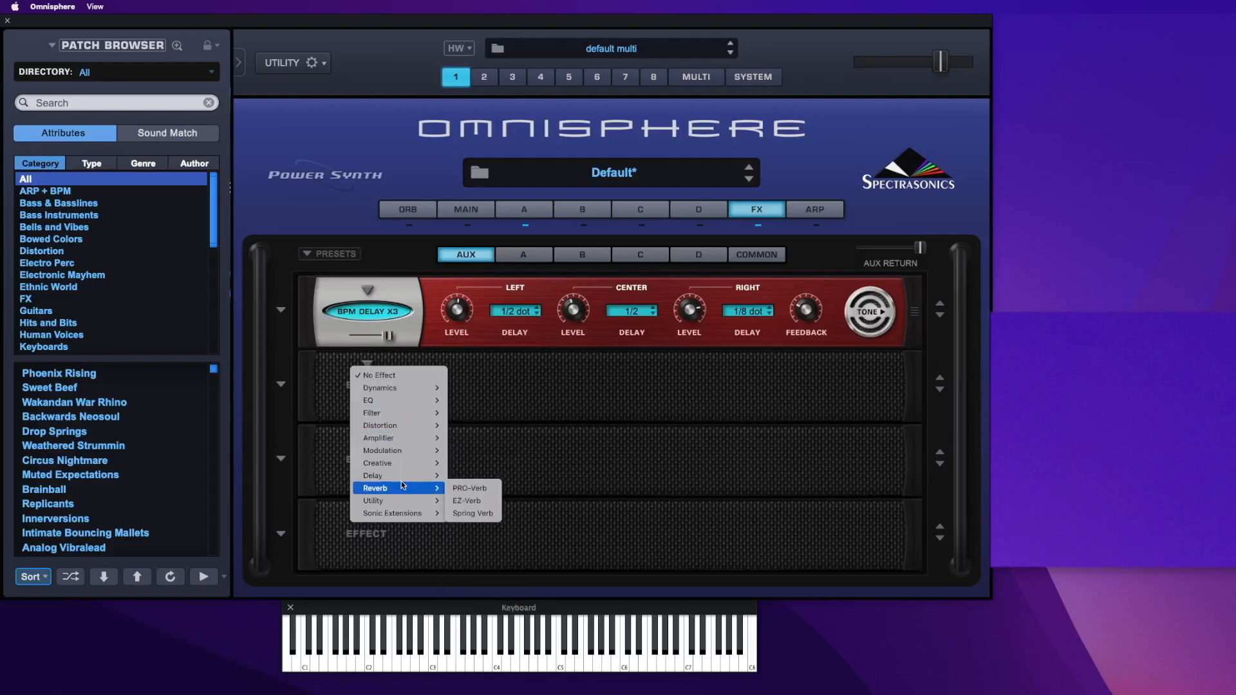
pyautogui.click(458, 490)
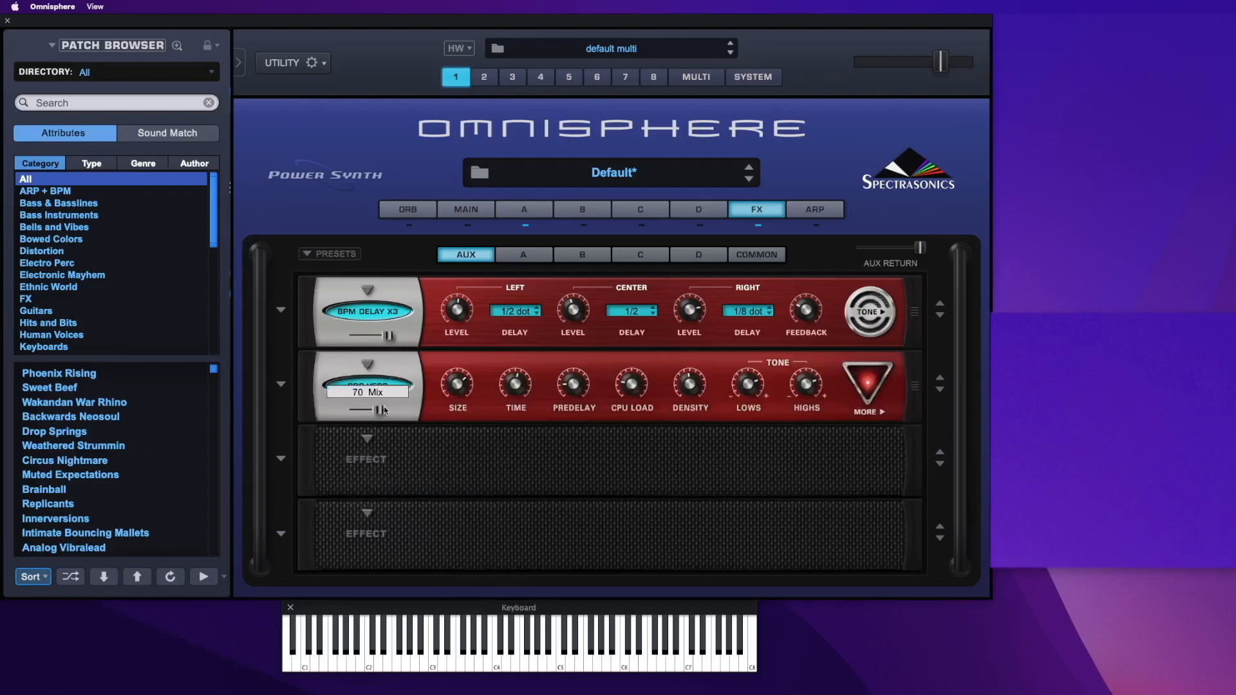
# Modulate layer A's Aux Send with Morphing Source
pyautogui.click(524, 255)
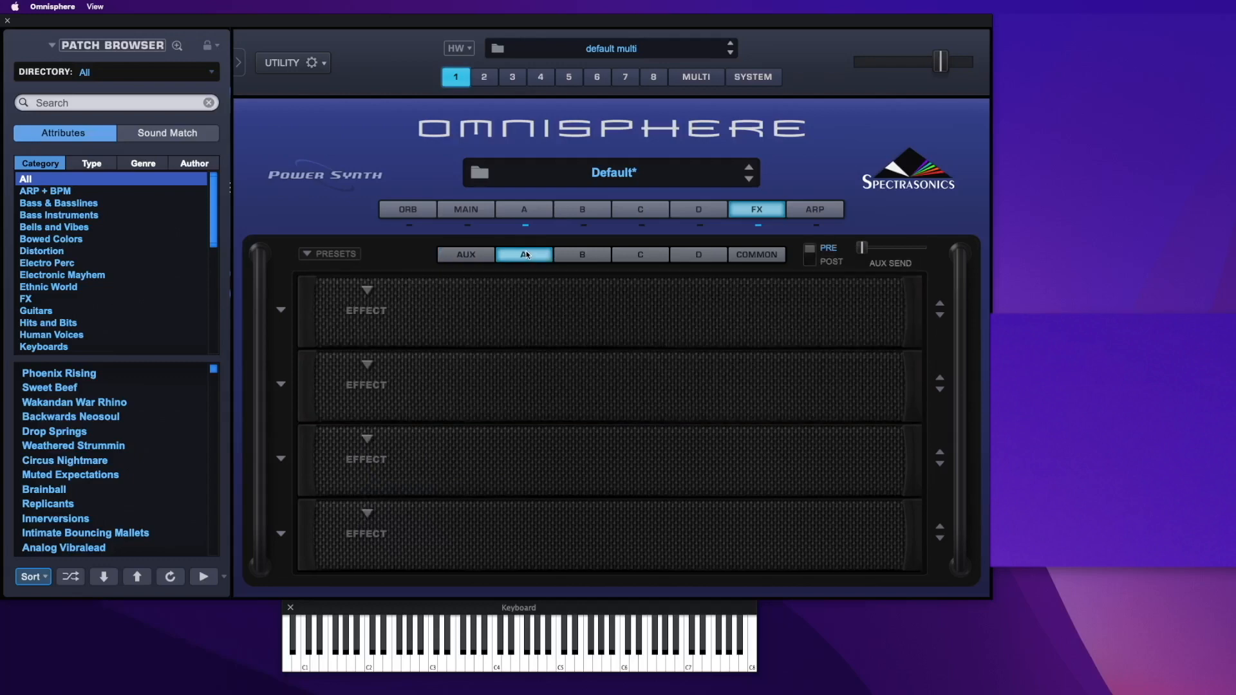
pyautogui.rightClick(863, 255)
pyautogui.moveTo(901, 284)
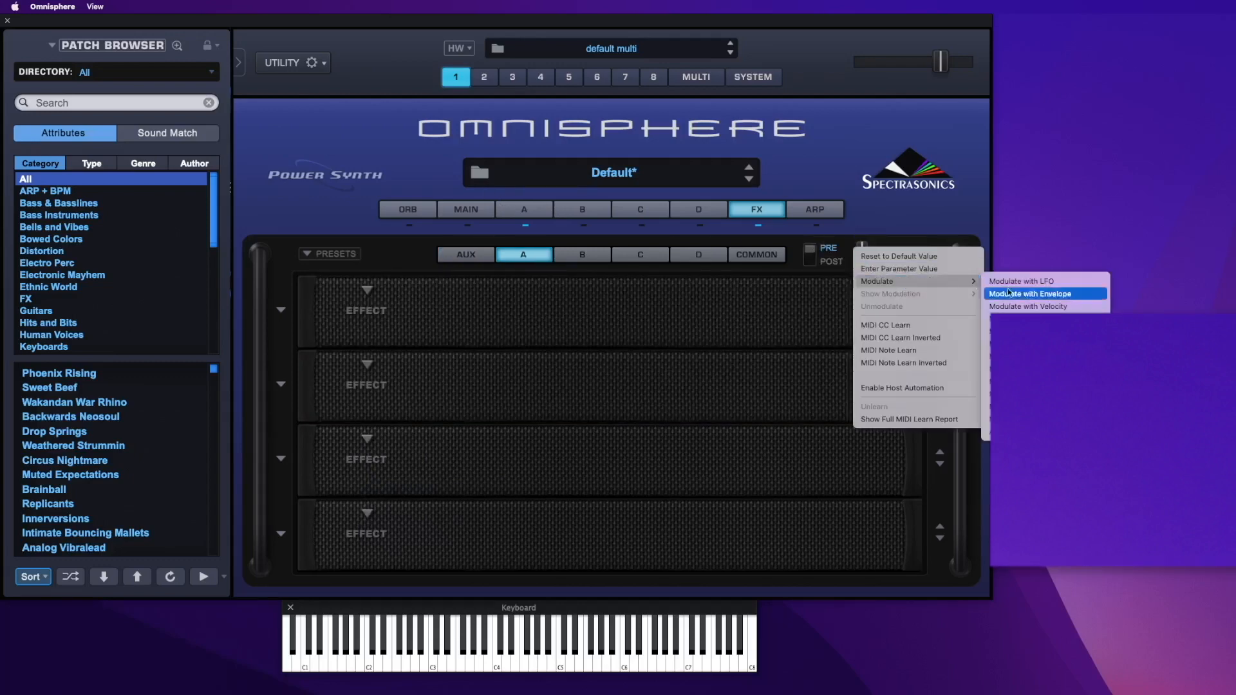
pyautogui.moveTo(987, 432)
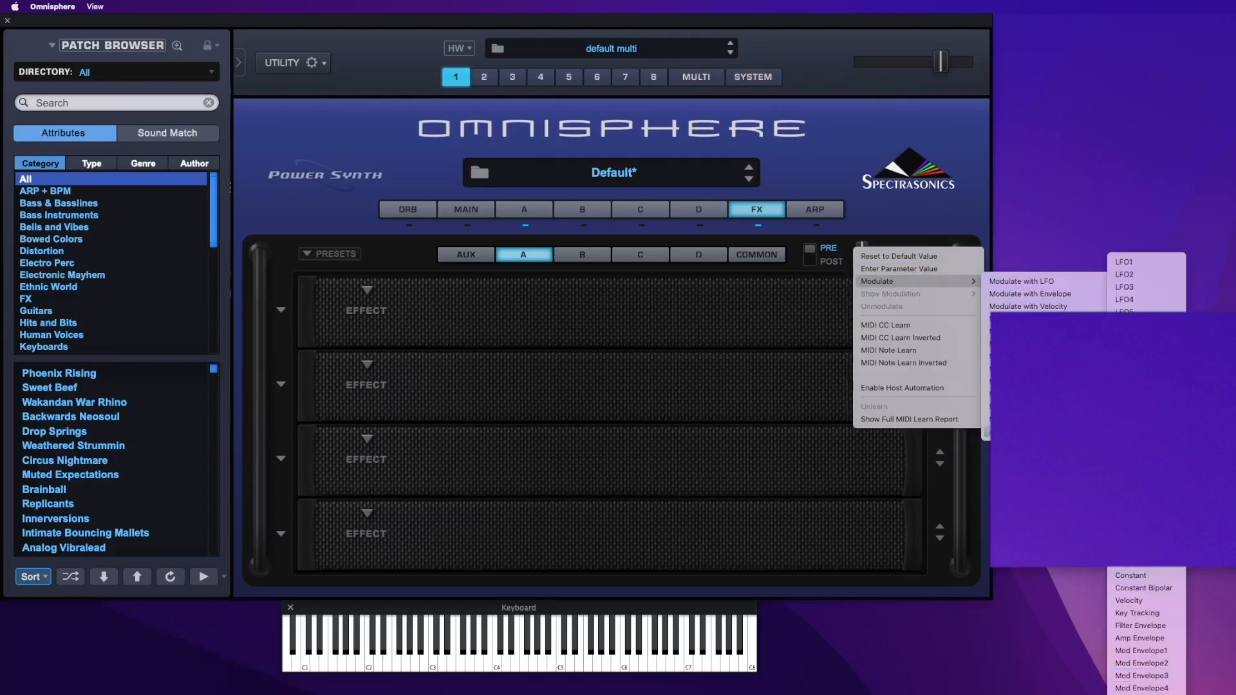
pyautogui.click(1146, 432)
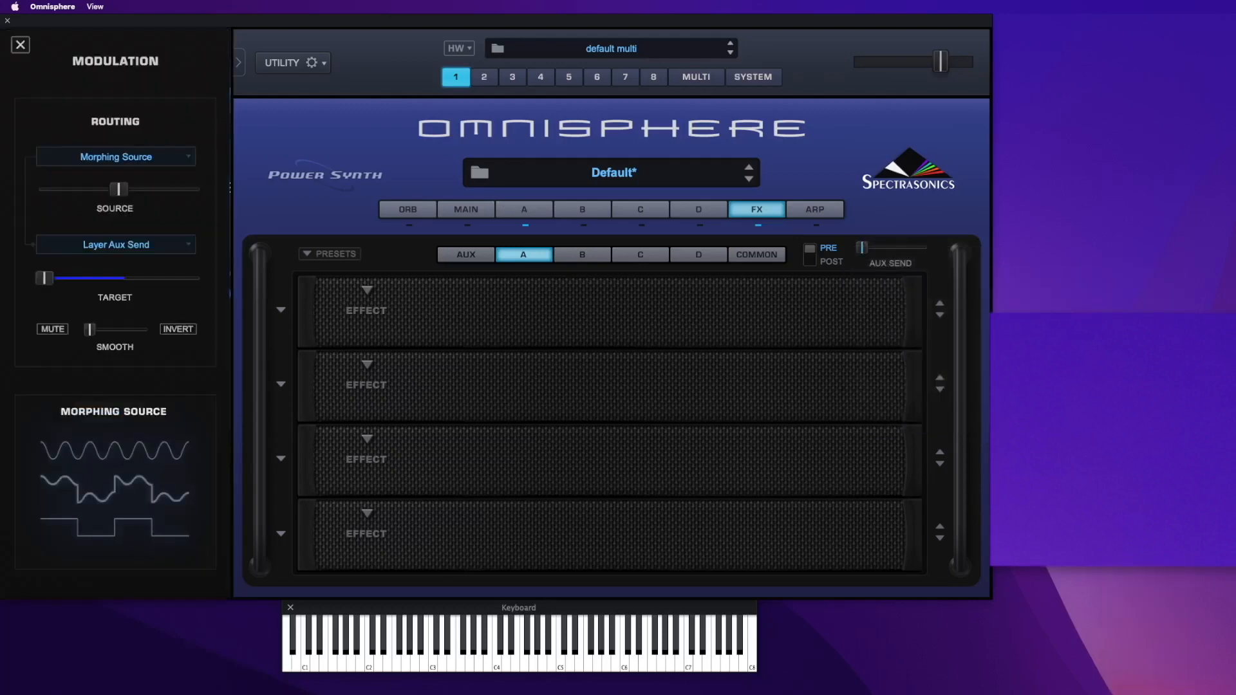
# Review the morphing routings in layer A's mod matrix and check layer A's Aux Send in the effects rack
pyautogui.click(524, 212)
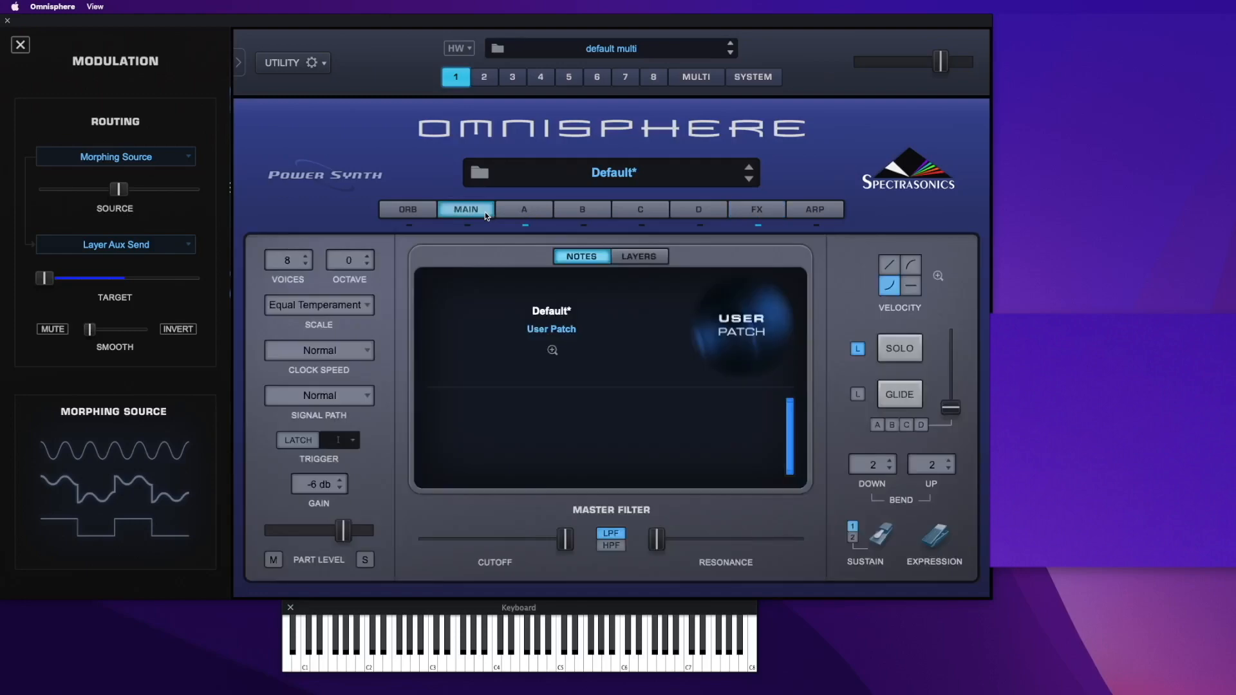
pyautogui.click(523, 214)
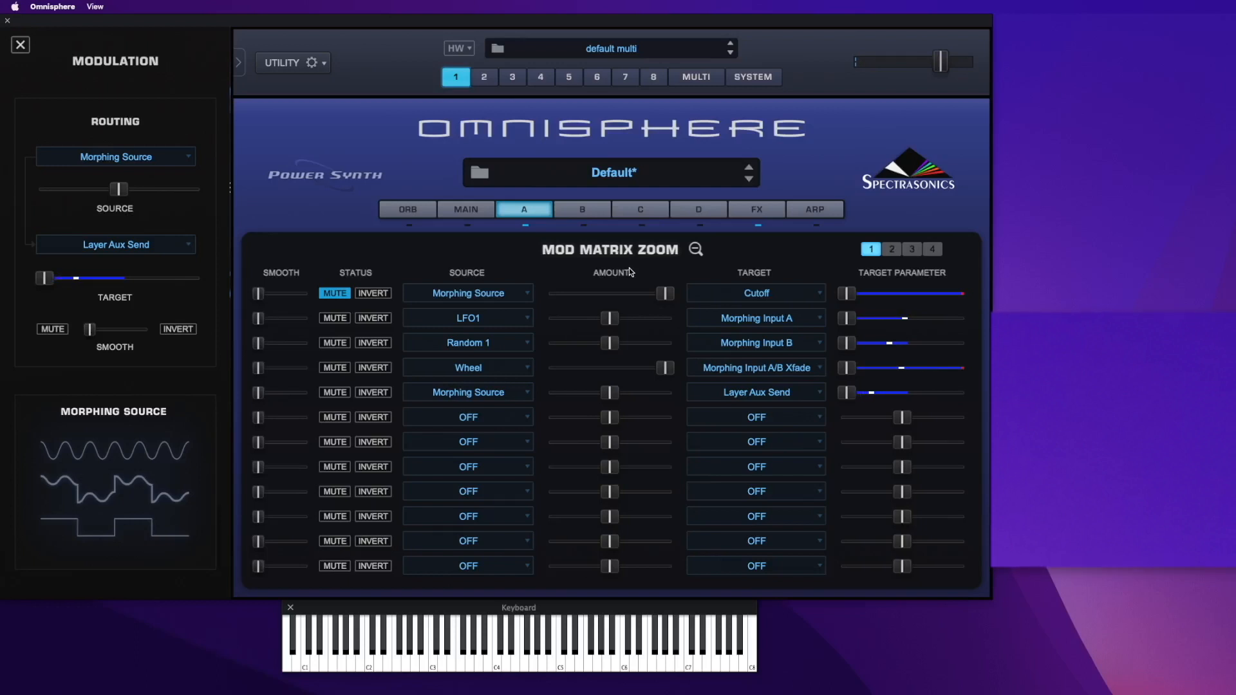
pyautogui.click(755, 211)
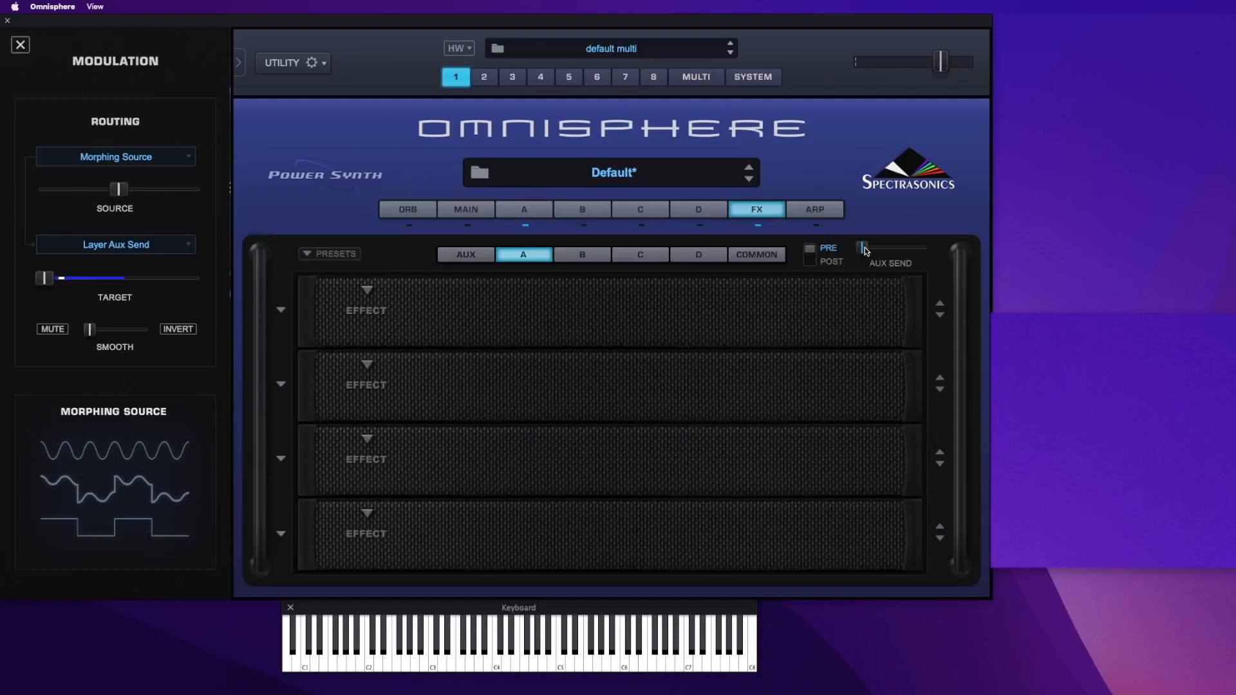
pyautogui.moveTo(864, 250)
pyautogui.mouseDown()
pyautogui.moveTo(929, 251)
pyautogui.moveTo(862, 261)
pyautogui.moveTo(944, 257)
pyautogui.moveTo(852, 265)
pyautogui.moveTo(883, 251)
pyautogui.moveTo(861, 251)
pyautogui.mouseUp()
pyautogui.click(508, 208)
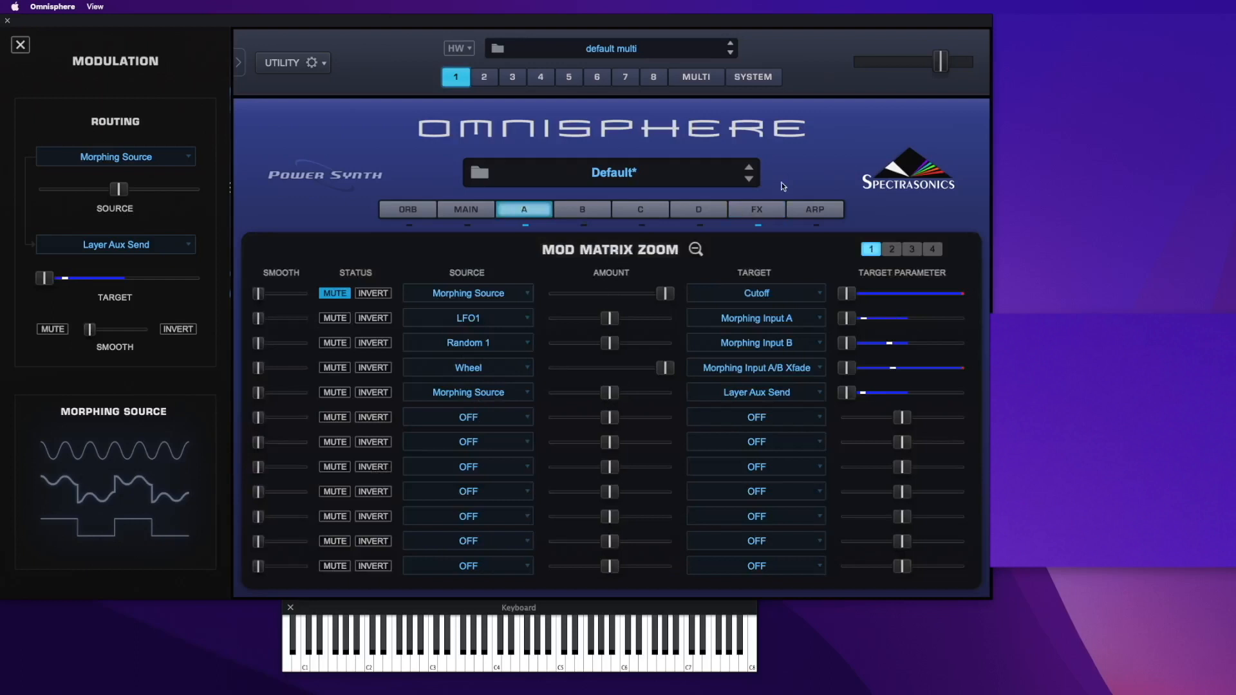
# Try raising layer A's Aux Send to about 0.279 in the effects rack
pyautogui.click(765, 211)
pyautogui.moveTo(862, 249); pyautogui.dragTo(887, 265)
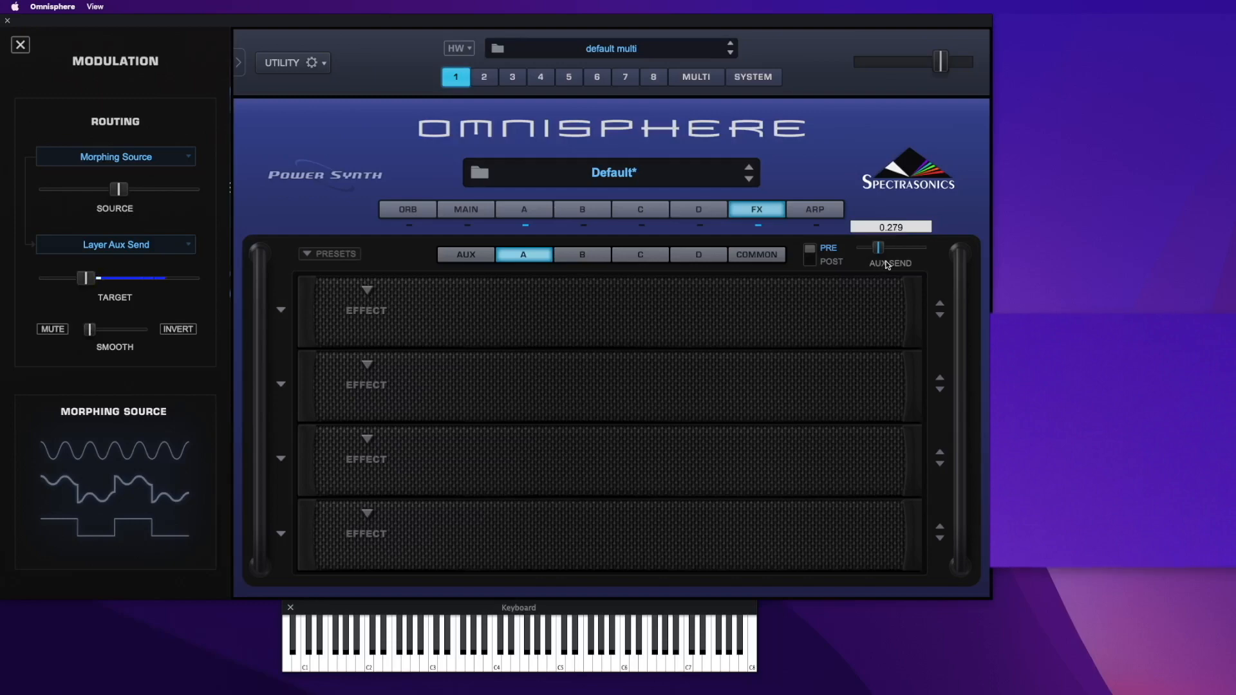
pyautogui.moveTo(887, 265); pyautogui.dragTo(889, 265)
# Examine the Morphing Modulation targets available for the first row of layer A's mod matrix, leave its target as Cutoff and switch to Safari
pyautogui.click(524, 213)
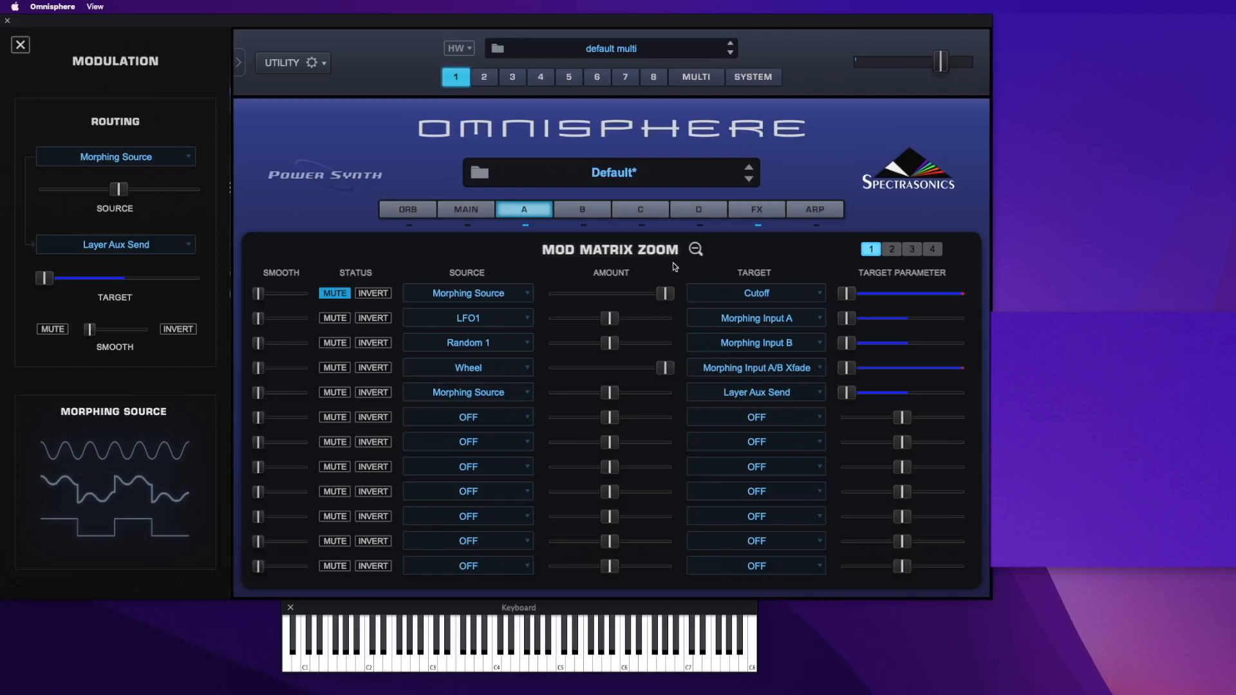
pyautogui.click(741, 296)
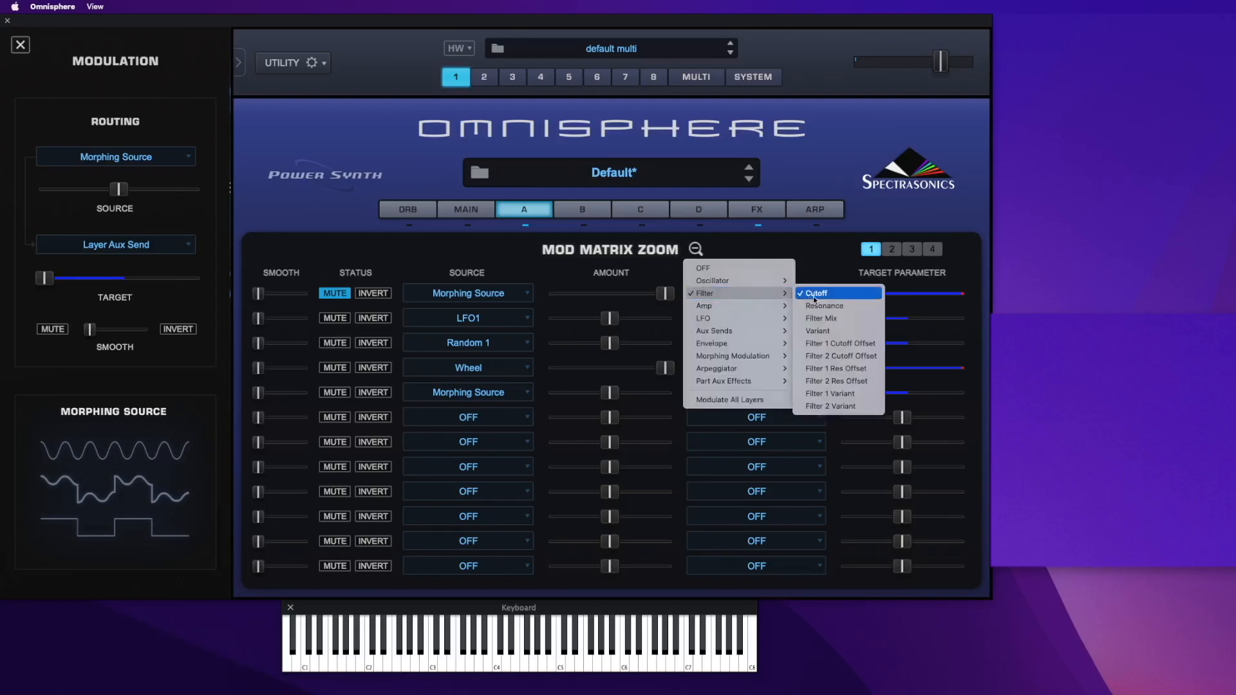
pyautogui.moveTo(753, 382)
pyautogui.moveTo(734, 356)
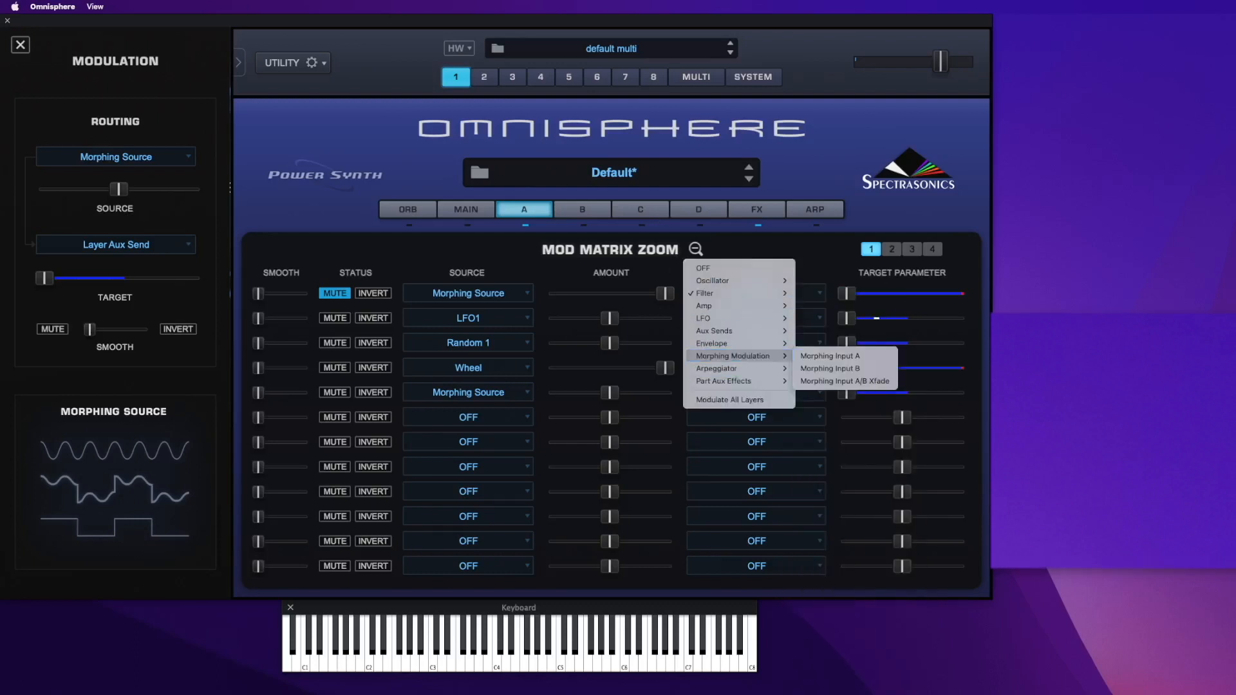
pyautogui.press('super+Tab')
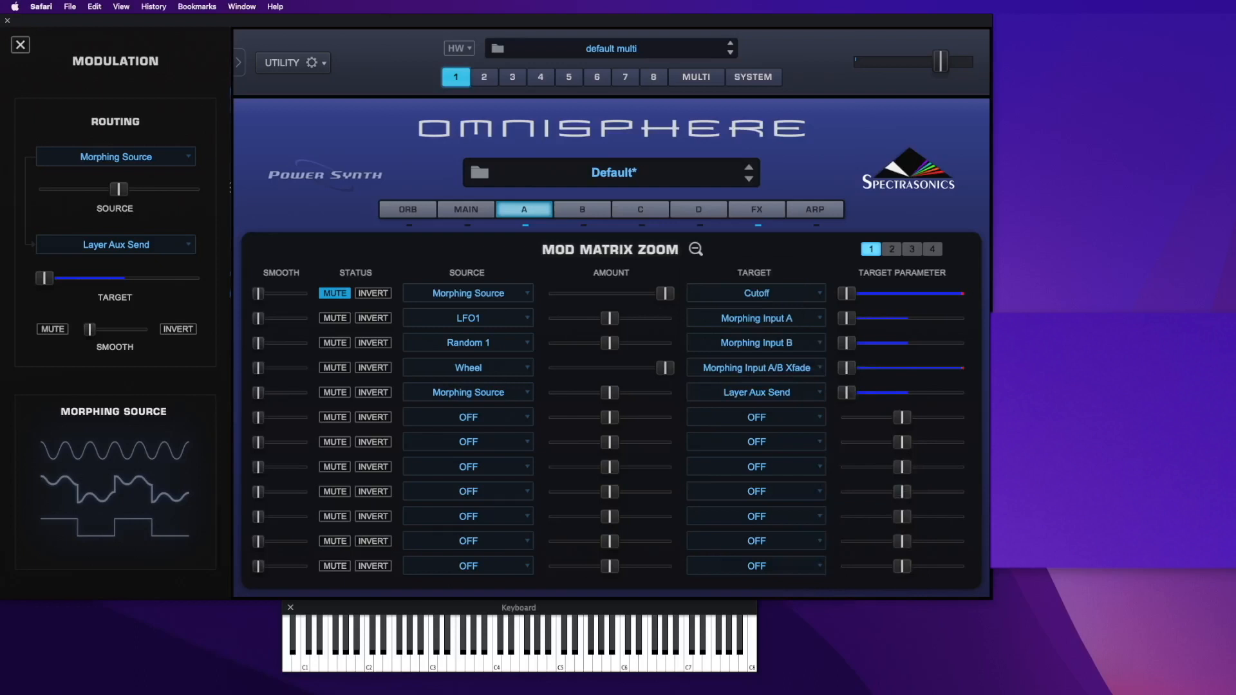